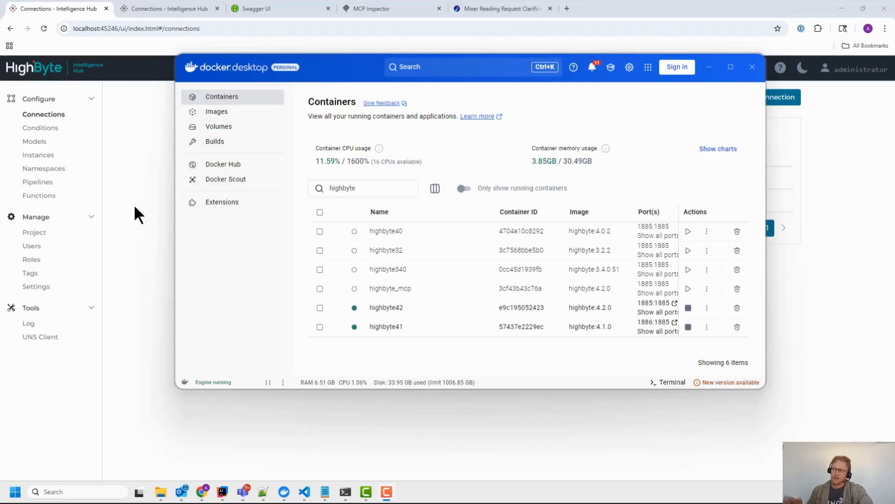
Step: Move the Docker Desktop window aside and return to the Intelligence Hub Connections page
left_click_drag(337, 63, 320, 53)
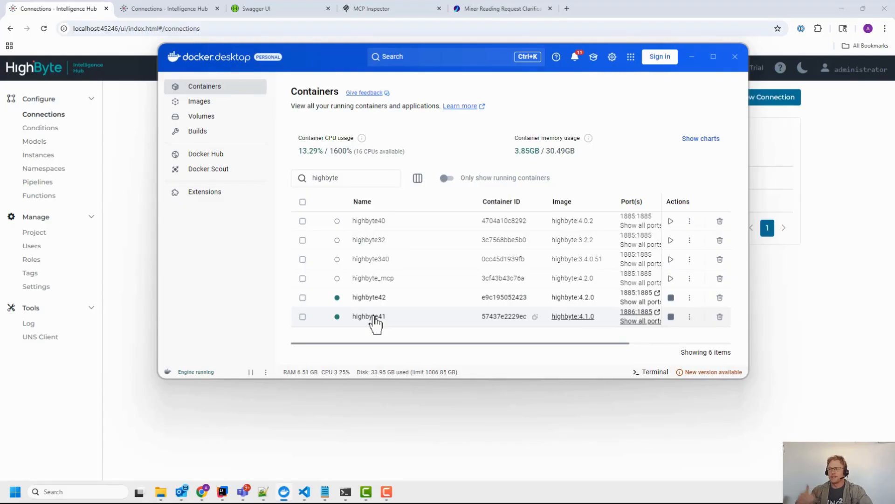
left_click(83, 7)
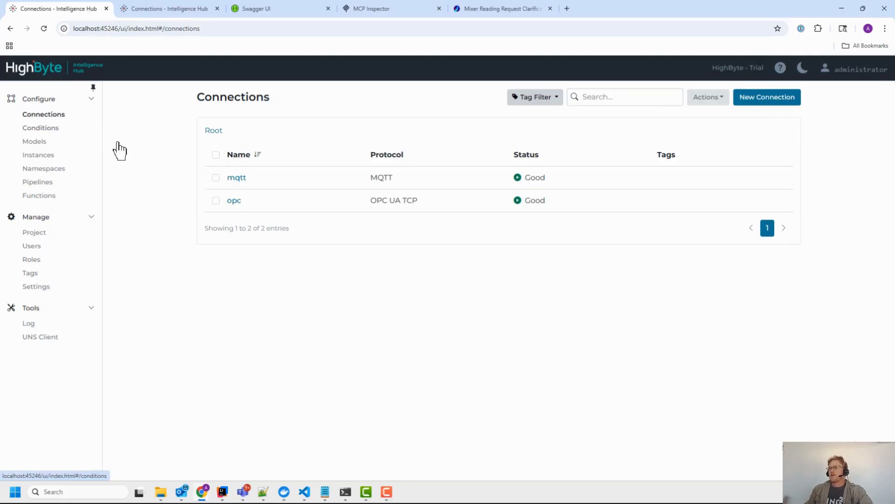
Step: Open the opc FertilizerDemo_Line input and inspect its {{this.lineid}} identifier and lineid parameter
left_click(234, 201)
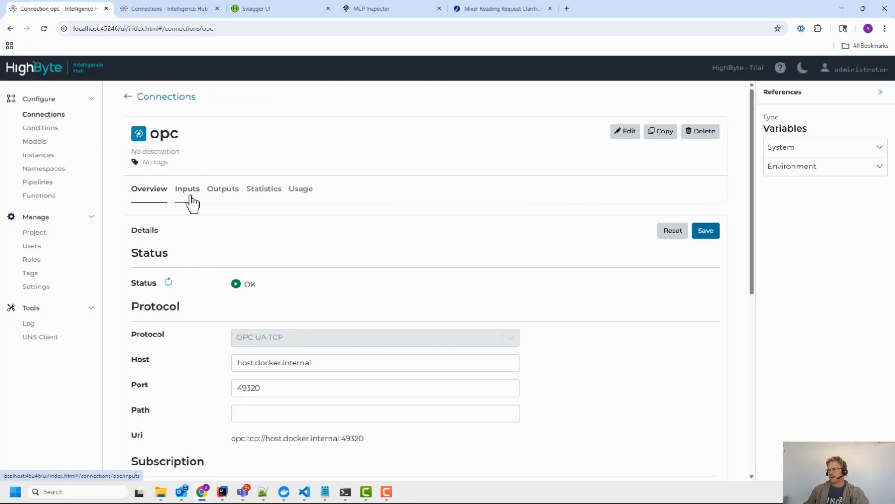
left_click(189, 198)
left_click(256, 285)
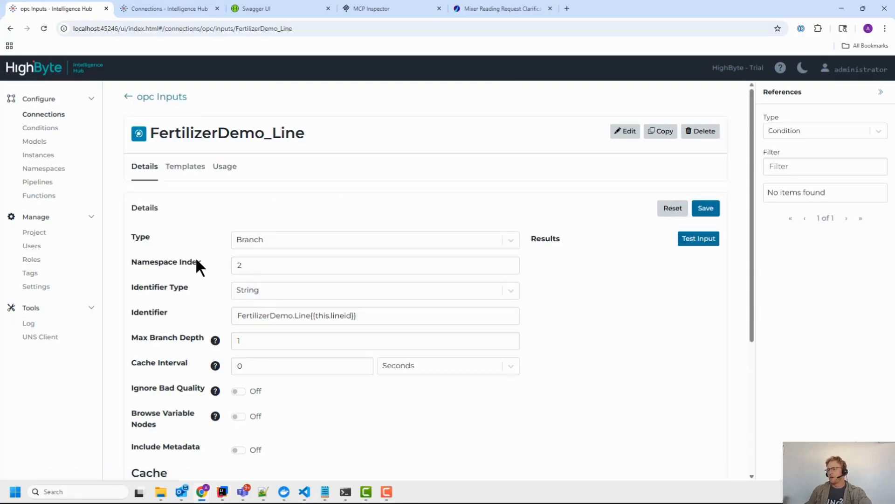
left_click_drag(363, 315, 312, 315)
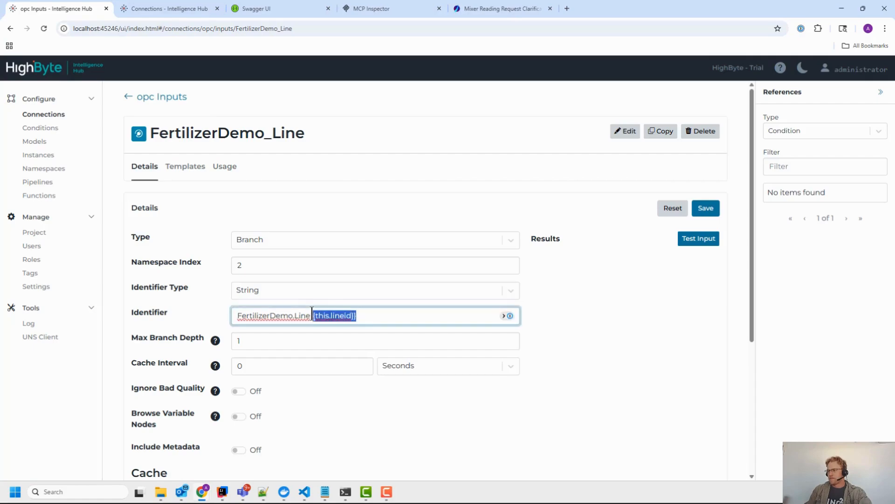
left_click_drag(385, 316, 310, 316)
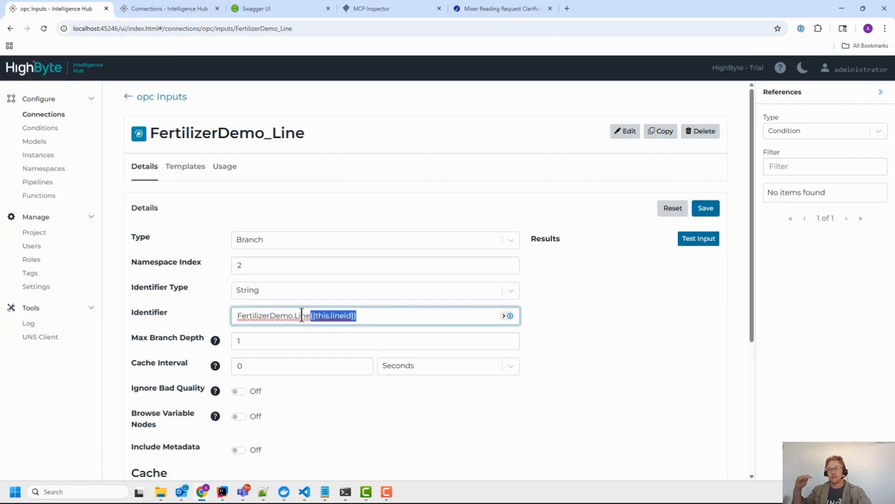
left_click(188, 220)
scroll(189, 219, "down", 5)
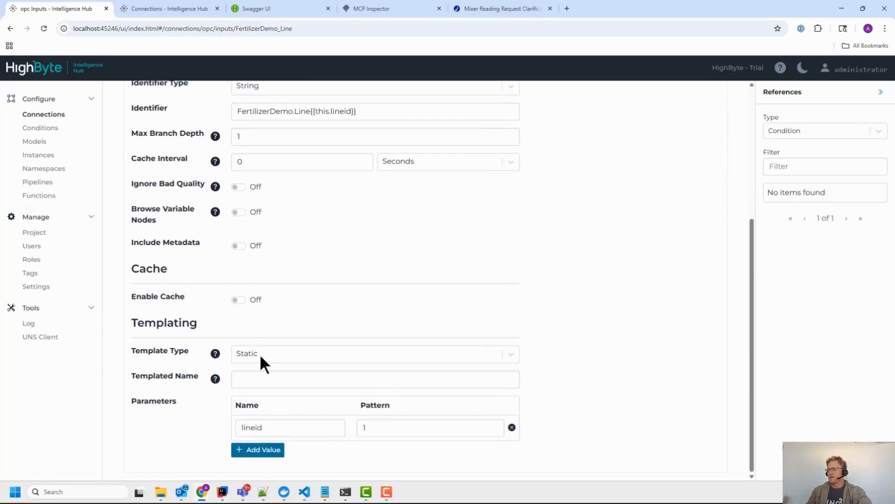
double_click(273, 424)
left_click(271, 424)
key("Tab")
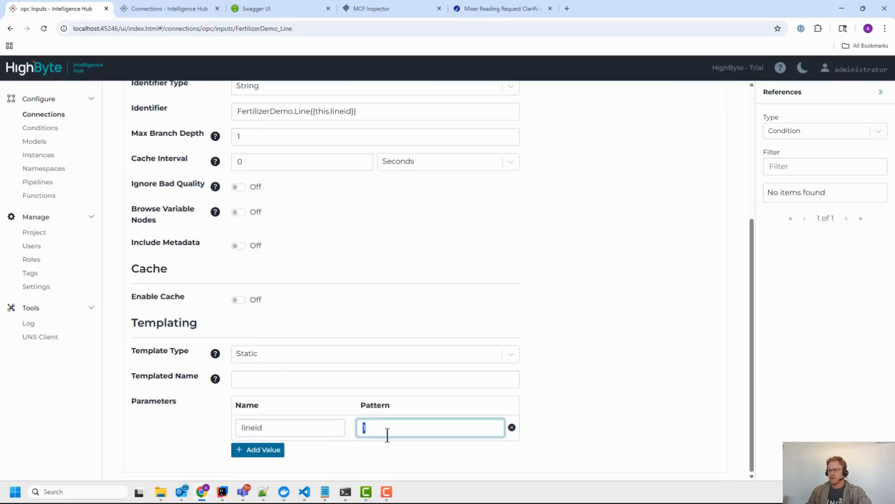
scroll(440, 322, "up", 5)
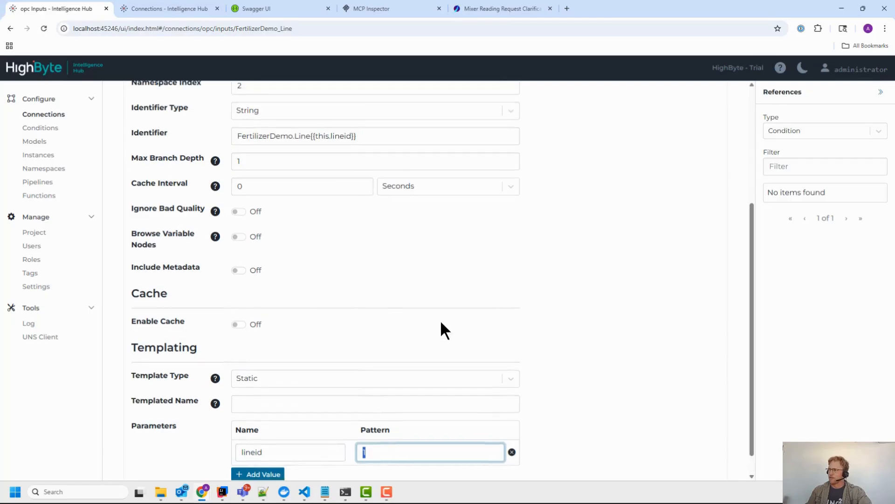
Step: Test-read the input, then change the lineid pattern to 1-10 and save
left_click(702, 241)
left_click(339, 319)
scroll(587, 401, "down", 2)
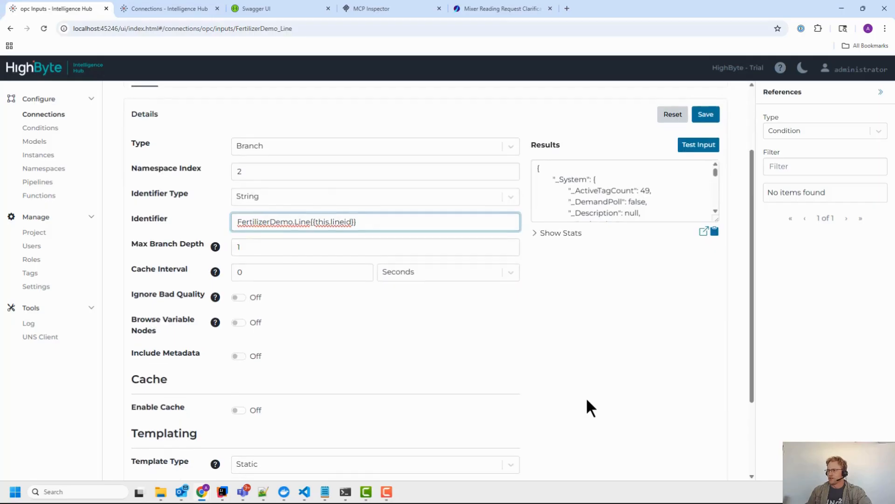
scroll(588, 400, "down", 2)
left_click(406, 429)
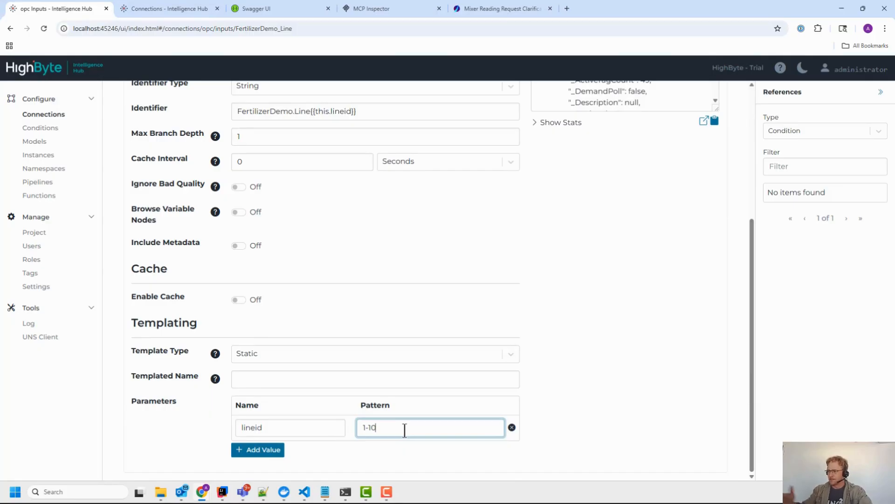
scroll(508, 235, "up", 4)
left_click(705, 211)
Step: Test the 1-10 pattern, briefly retesting with ignore bad quality values enabled, then disable it
left_click(698, 239)
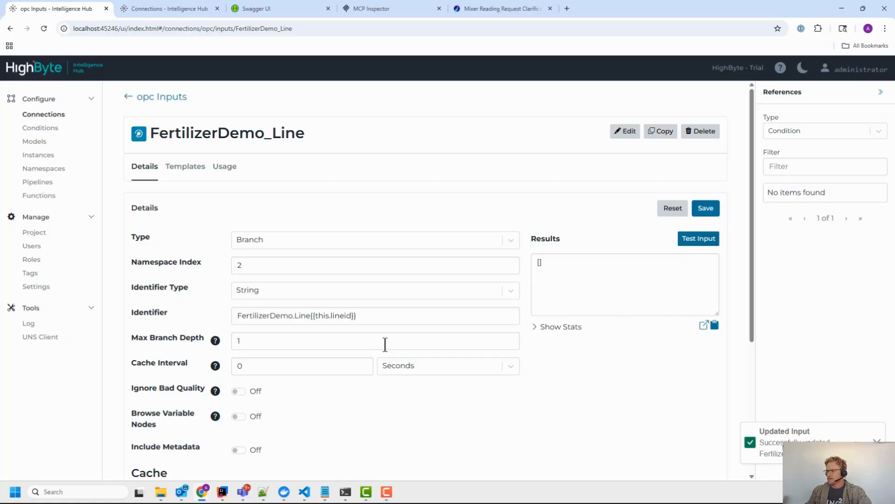
scroll(370, 361, "down", 4)
scroll(253, 366, "up", 4)
left_click(239, 391)
left_click(707, 210)
left_click(701, 239)
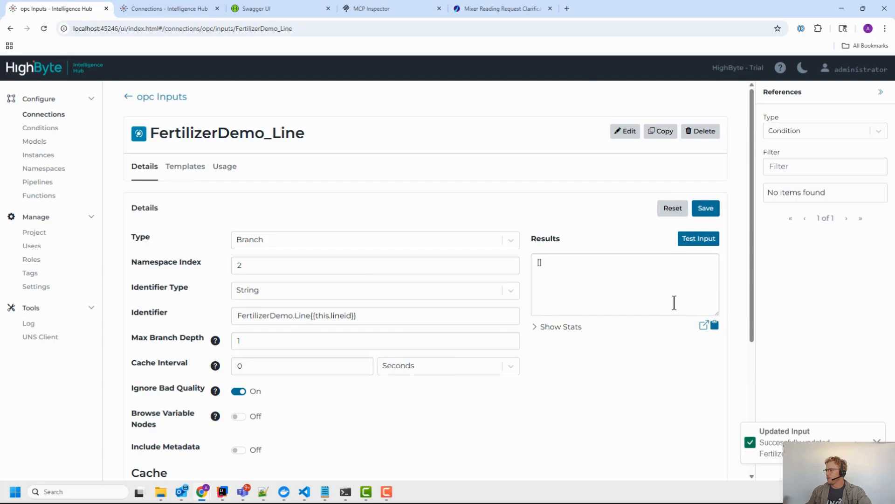
scroll(280, 327, "down", 2)
scroll(291, 307, "down", 2)
left_click(238, 186)
Step: Save the lineid pattern as 1-2 and review the test results in the larger window
left_click(404, 427)
key("BackSpace")
key("BackSpace")
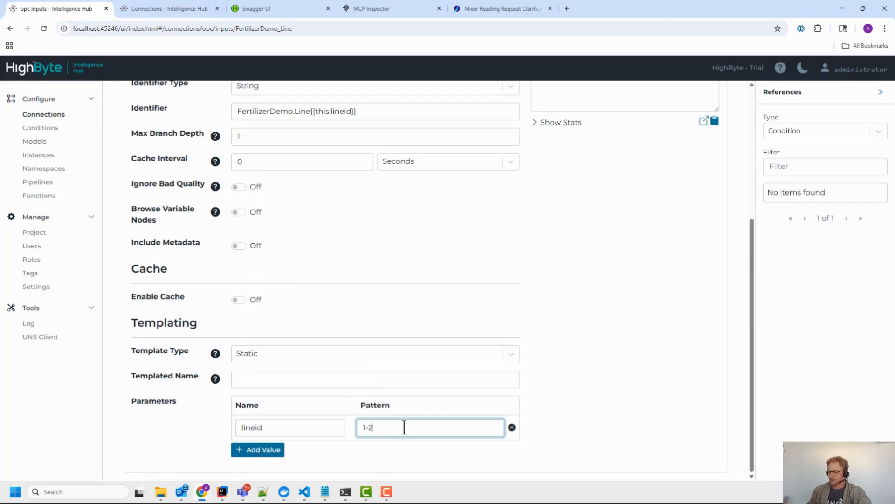
scroll(606, 279, "up", 5)
left_click(705, 208)
left_click(699, 238)
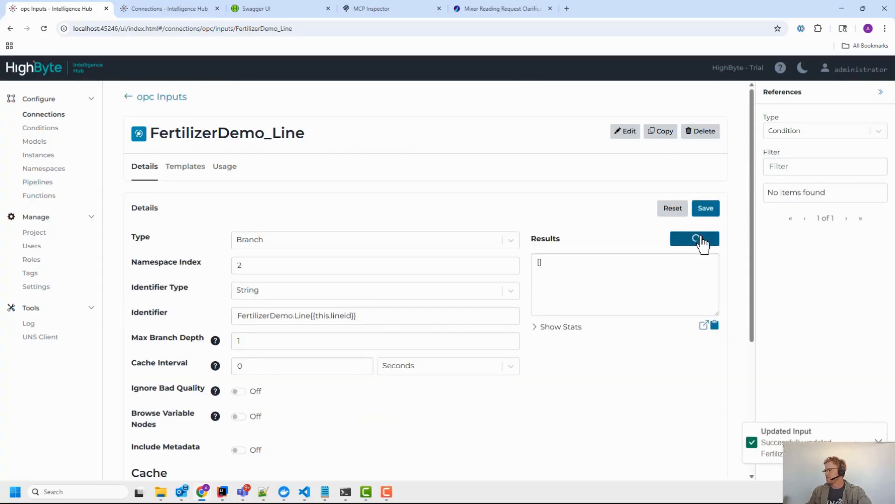
left_click(704, 325)
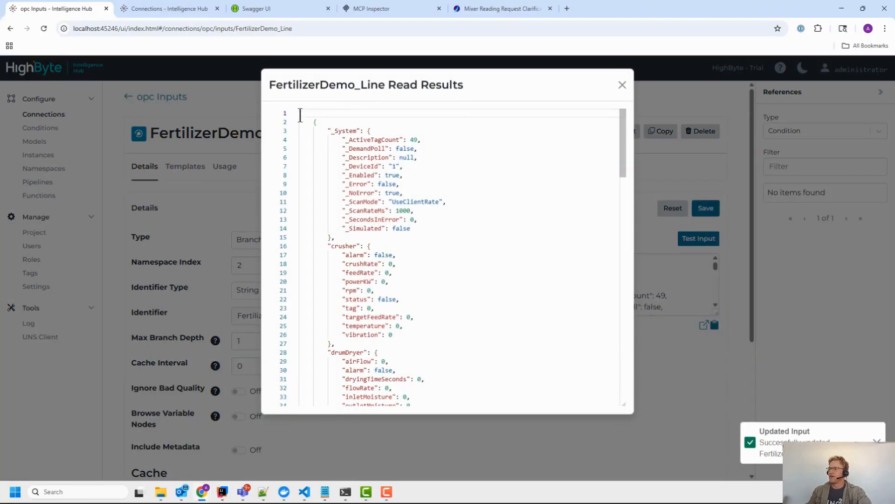
left_click_drag(300, 114, 417, 157)
left_click_drag(624, 117, 623, 93)
left_click(670, 91)
Step: Set the lineid pattern back to 1 and save the input
scroll(400, 366, "down", 4)
left_click(402, 447)
scroll(502, 323, "up", 5)
left_click(705, 208)
scroll(627, 391, "down", 4)
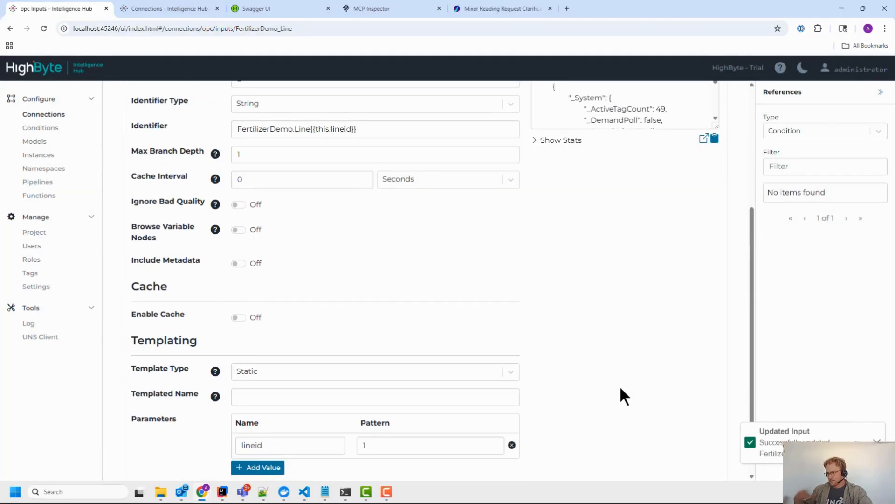
scroll(320, 246, "up", 4)
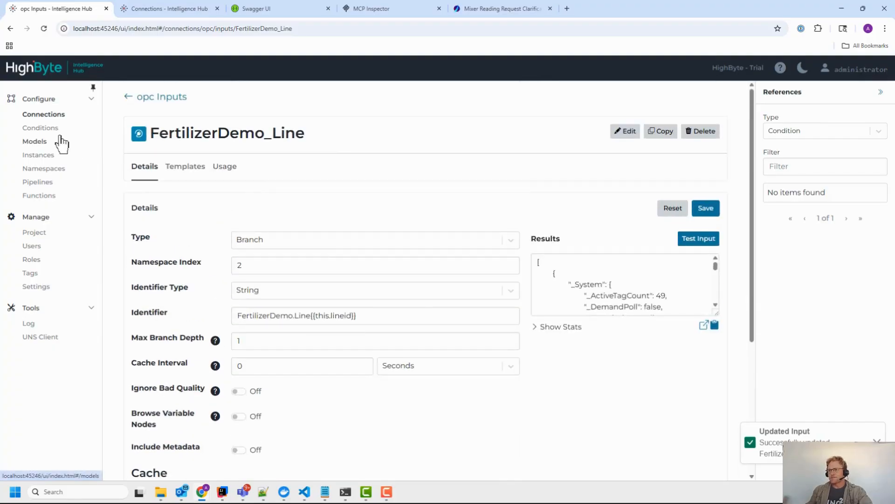
Step: Open the Mixer instance and look at its lineid parameter
left_click(44, 156)
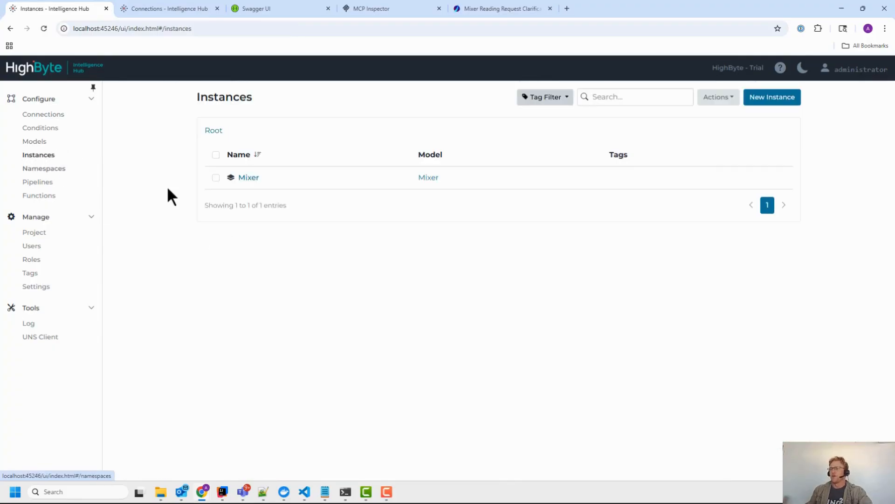
left_click(249, 177)
scroll(257, 249, "down", 3)
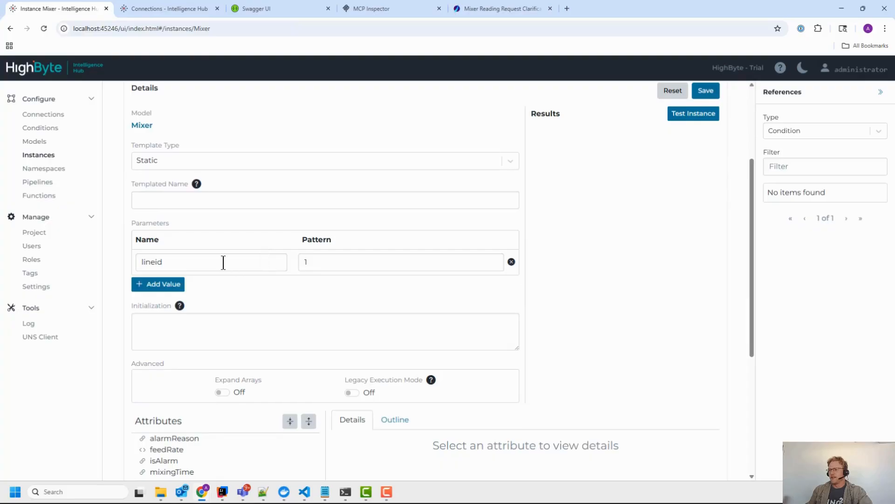
double_click(198, 259)
left_click(362, 260)
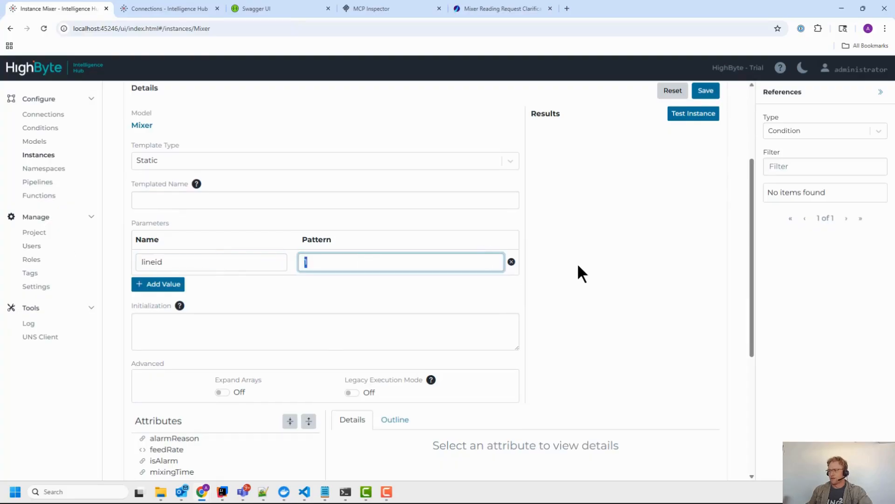
scroll(204, 283, "down", 4)
Step: Inspect the alarmReason attribute's Reference expression, its connection path and lineid argument
left_click(176, 253)
scroll(402, 285, "down", 1)
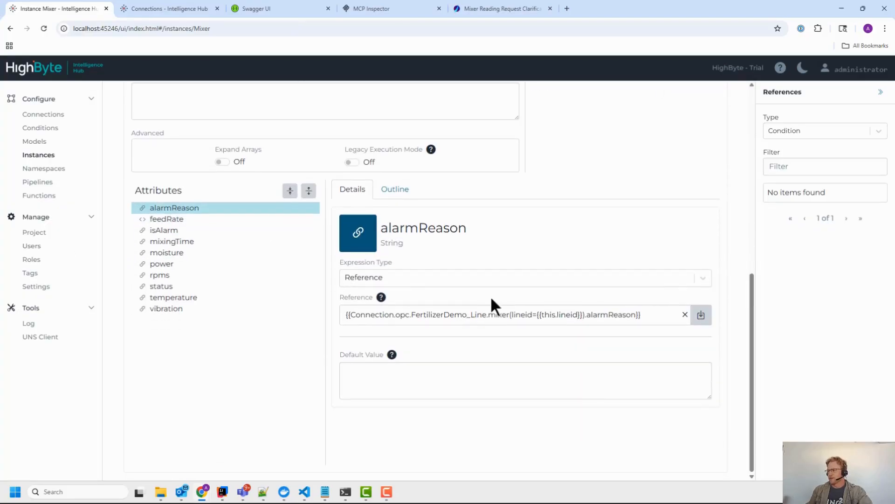
left_click_drag(511, 314, 582, 313)
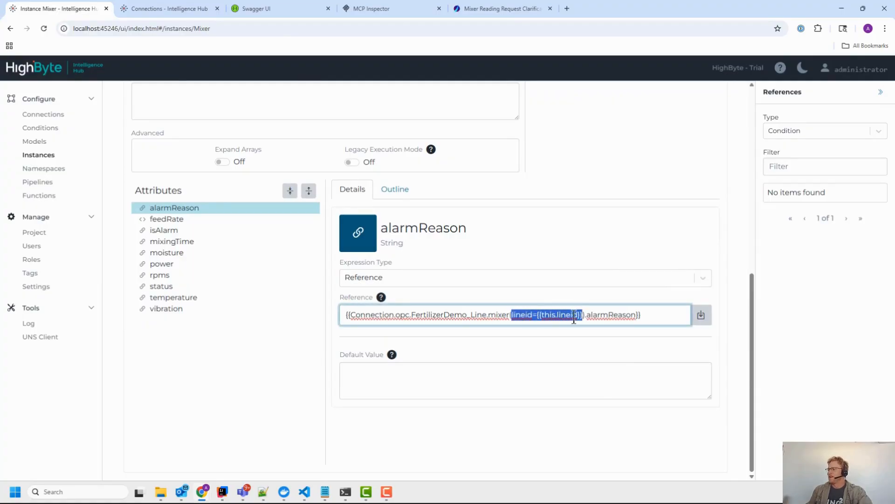
left_click(415, 319)
left_click_drag(394, 318, 483, 316)
left_click(483, 317)
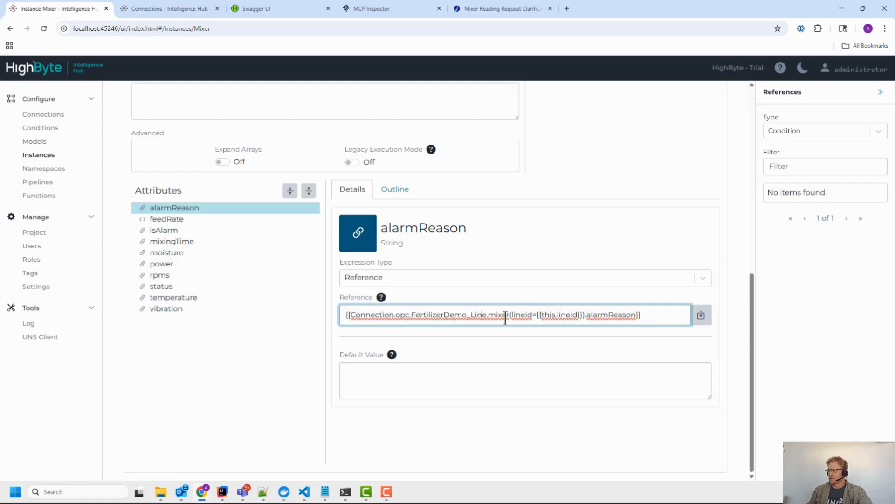
double_click(566, 313)
scroll(286, 183, "up", 5)
Step: Test the Mixer instance for lineid 1, returning alarmReason 'emergency stop' and feedRate 0
double_click(325, 264)
scroll(584, 251, "down", 5)
double_click(602, 314)
scroll(603, 191, "up", 3)
scroll(408, 301, "down", 2)
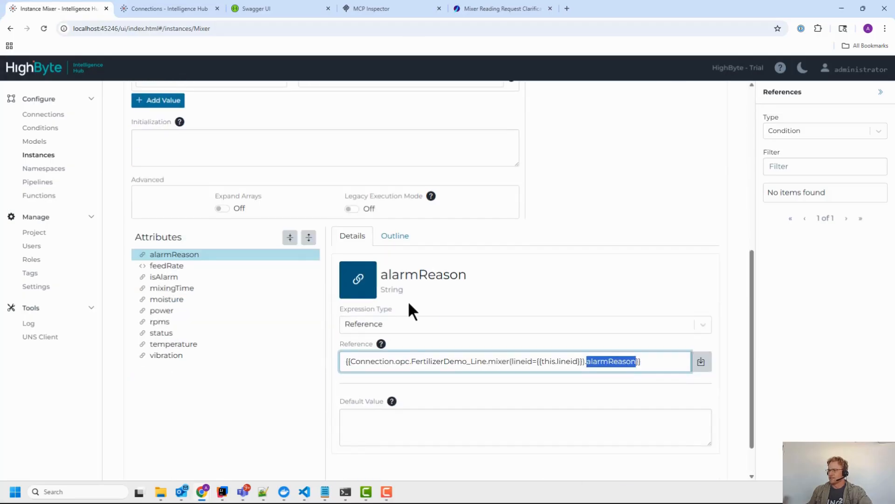
left_click(434, 361)
left_click(184, 266)
left_click_drag(464, 365, 591, 302)
scroll(585, 196, "up", 6)
left_click(689, 210)
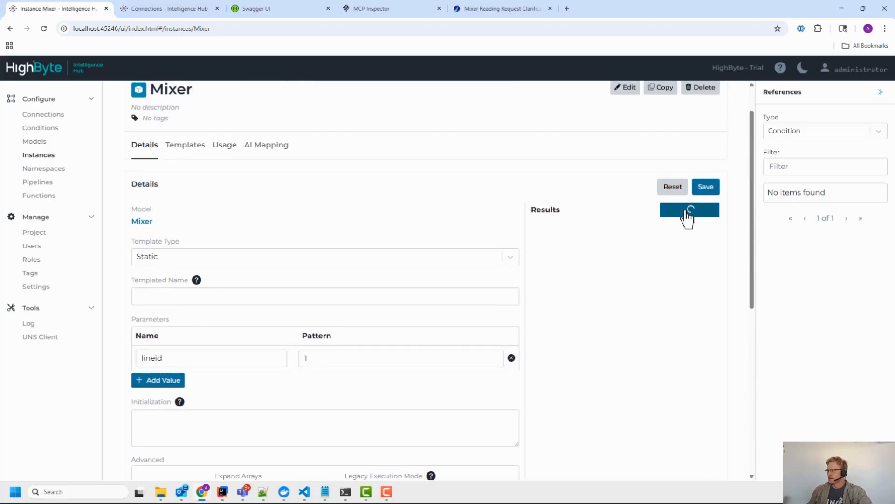
left_click(41, 169)
Step: Expand Portland > RD, check Mixer1's lineid parameter and run its smart query test
left_click(120, 126)
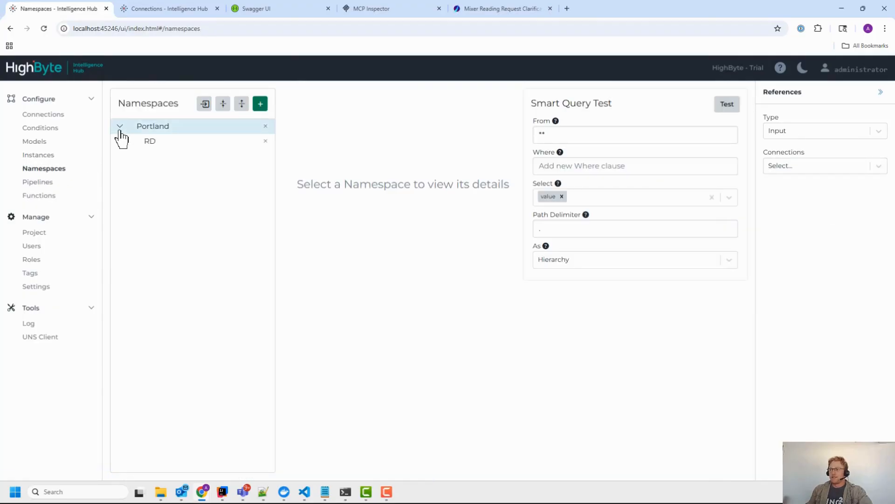
left_click(127, 142)
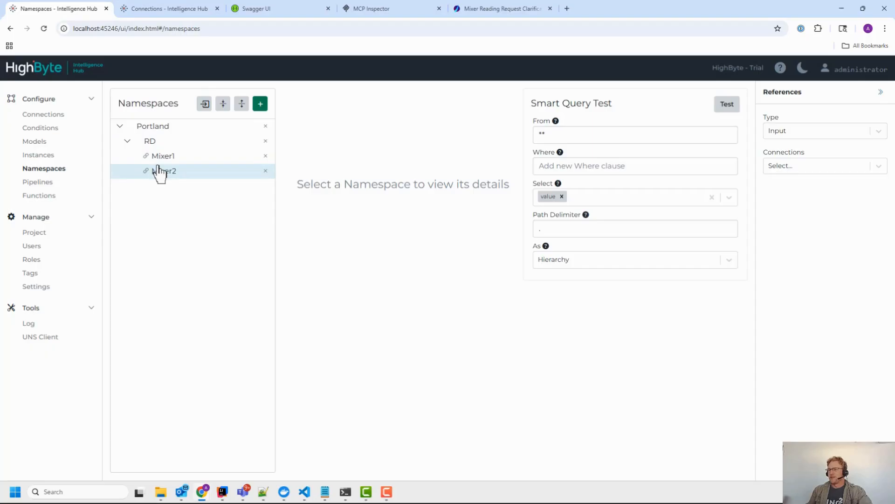
left_click(160, 156)
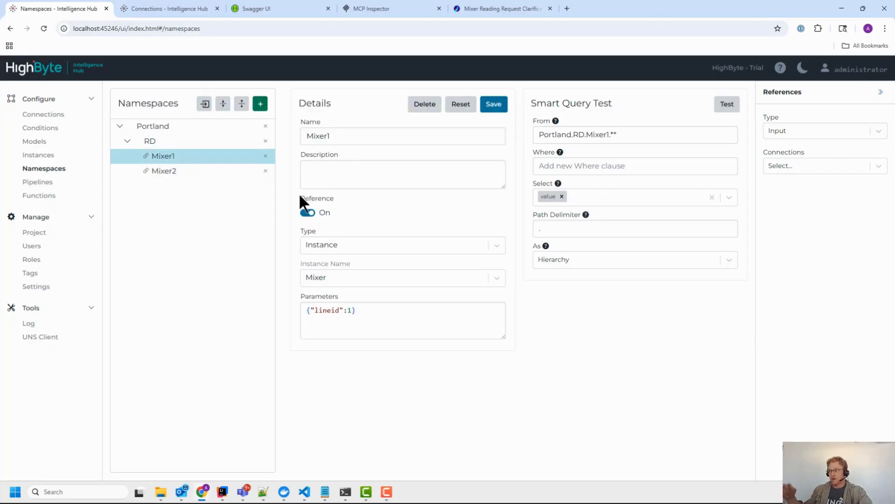
left_click_drag(360, 310, 301, 309)
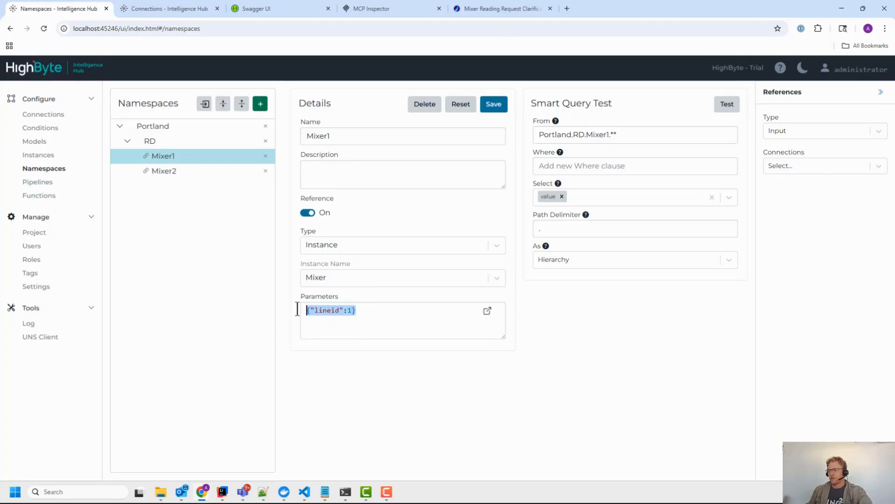
left_click(380, 316)
left_click_drag(380, 316, 250, 312)
left_click(367, 329)
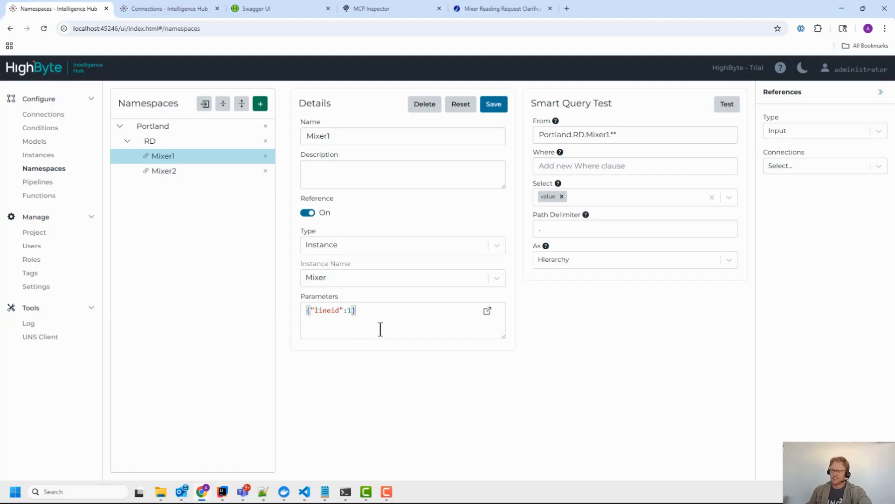
left_click(730, 105)
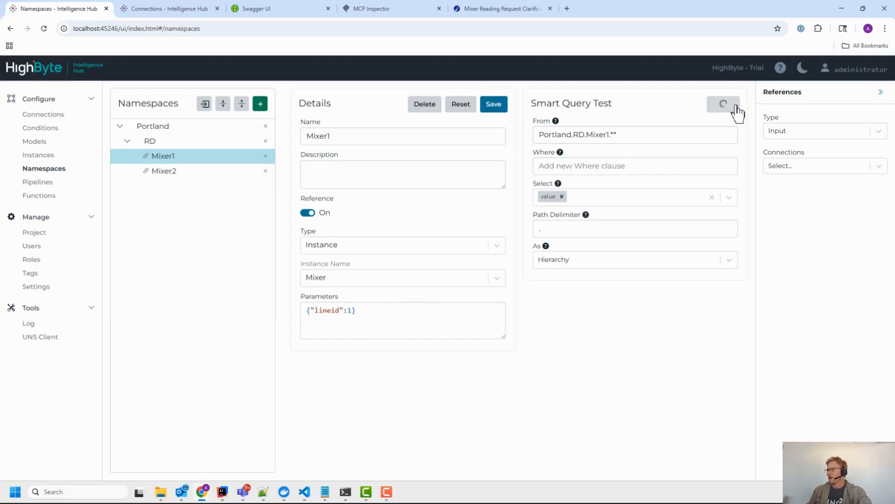
Step: Rerun the smart query test across Portland, returning Mixer1 and Mixer2, then retest Mixer1
left_click(185, 127)
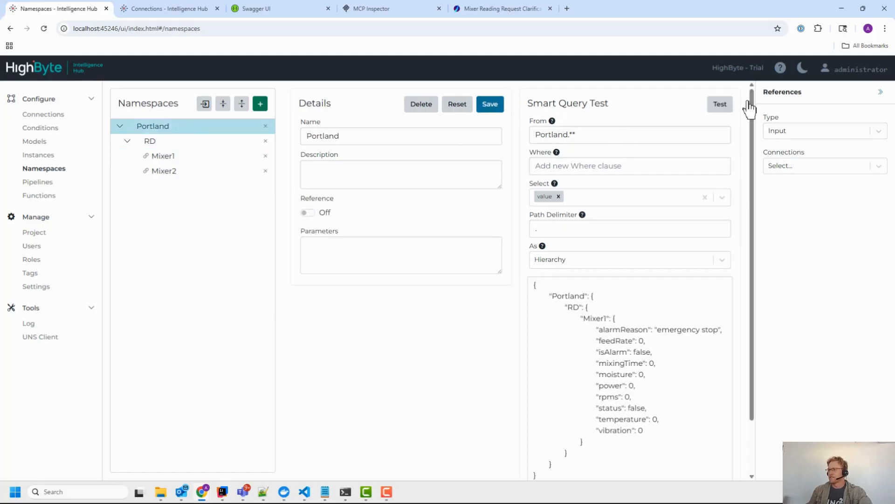
left_click(724, 107)
left_click(166, 158)
left_click_drag(381, 314, 285, 321)
left_click(394, 344)
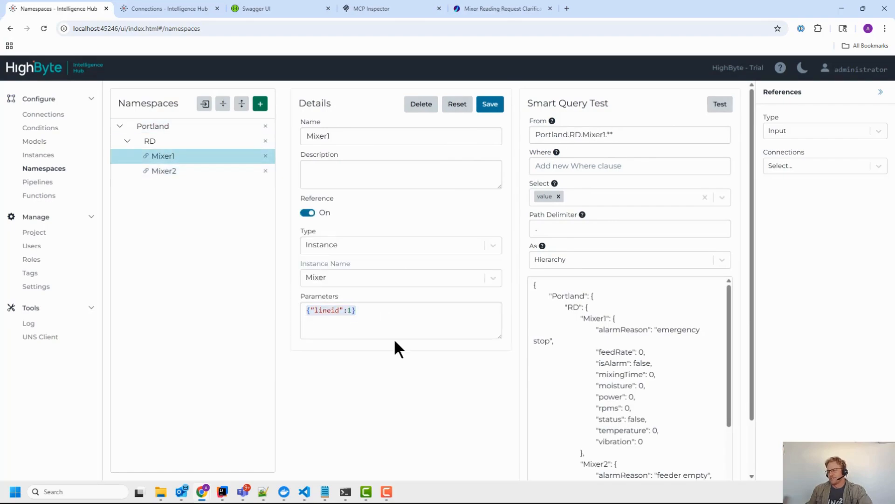
left_click(720, 105)
left_click(49, 182)
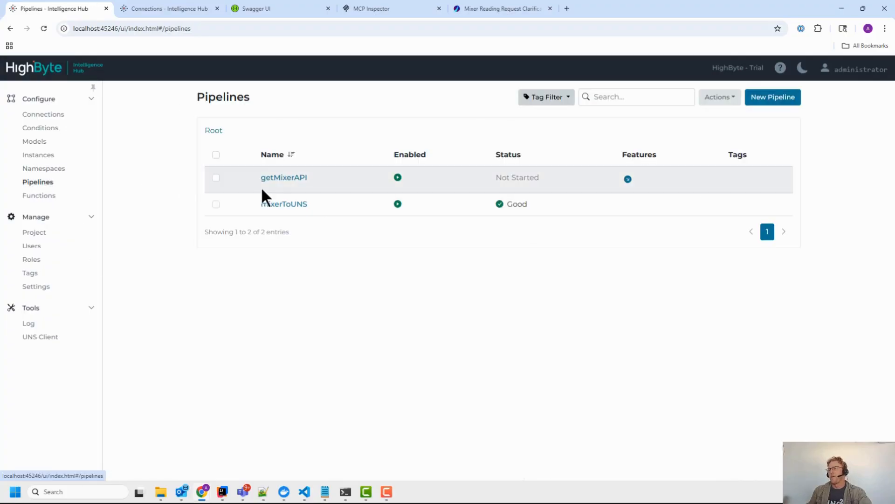
left_click(285, 205)
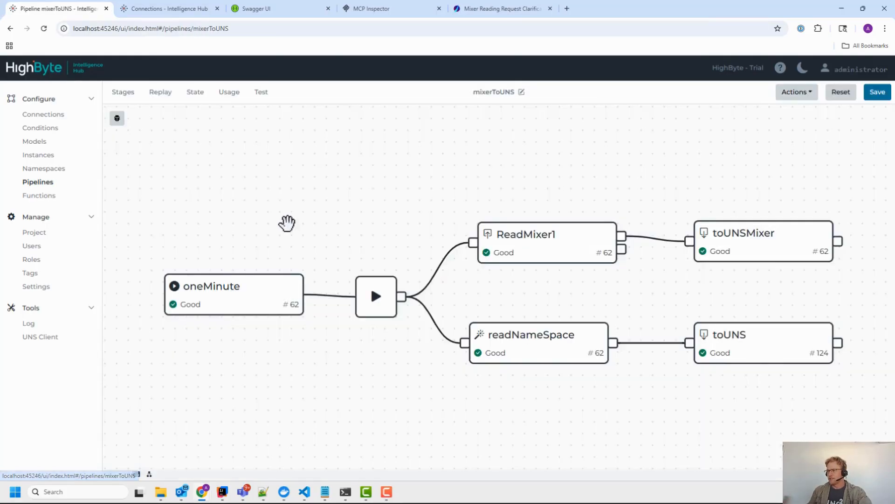
left_click_drag(368, 397, 321, 377)
left_click_drag(453, 260, 396, 264)
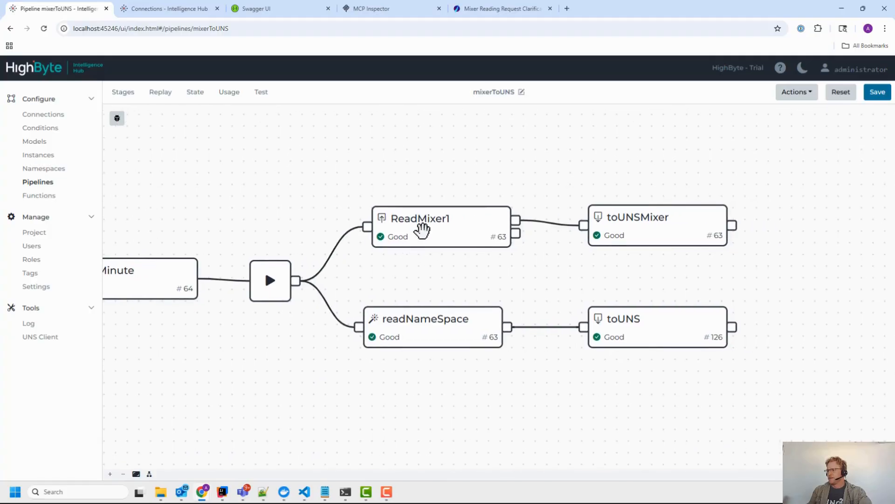
left_click(441, 228)
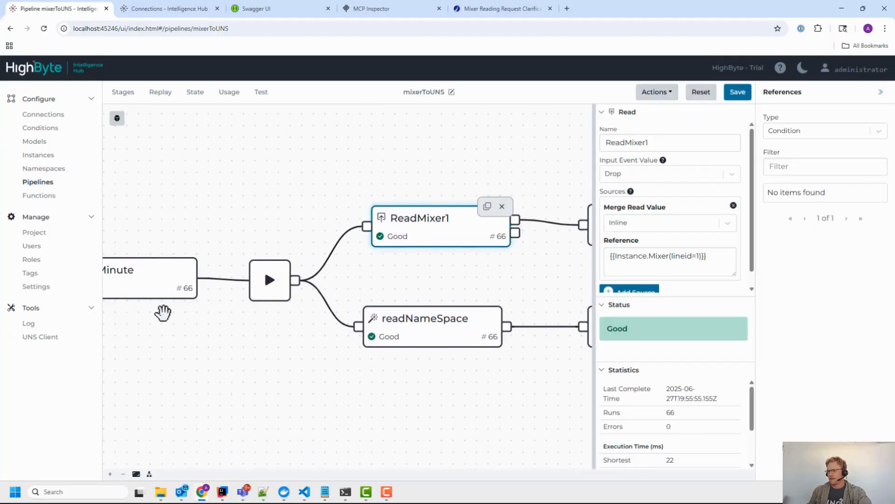
left_click_drag(164, 316, 252, 321)
left_click_drag(554, 304, 415, 280)
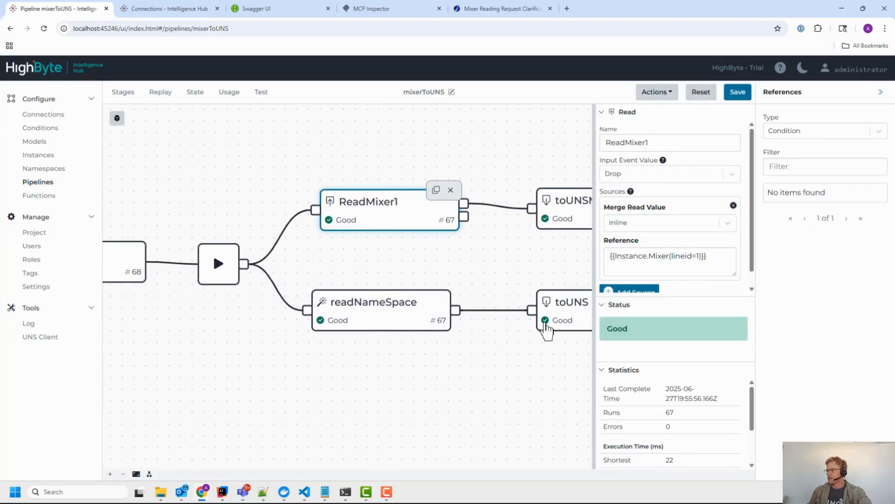
left_click_drag(678, 295, 678, 324)
left_click(670, 256)
left_click_drag(670, 256, 693, 256)
double_click(682, 257)
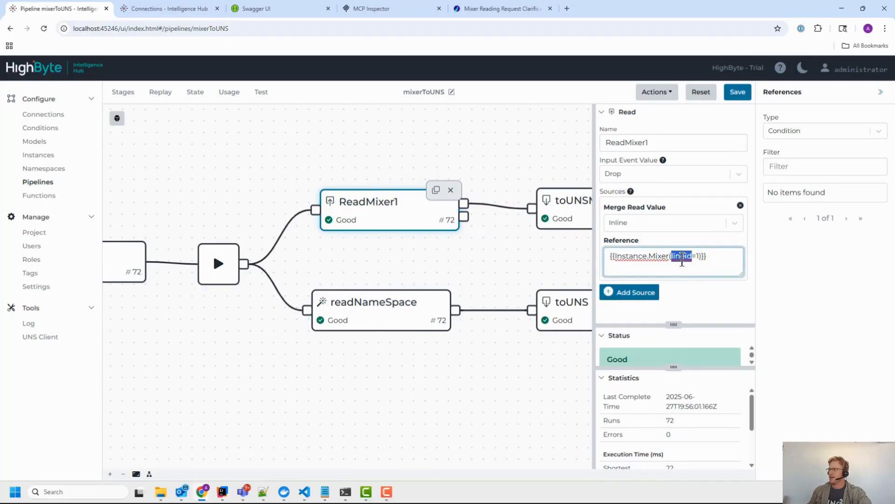
left_click(699, 256)
left_click_drag(542, 259, 521, 260)
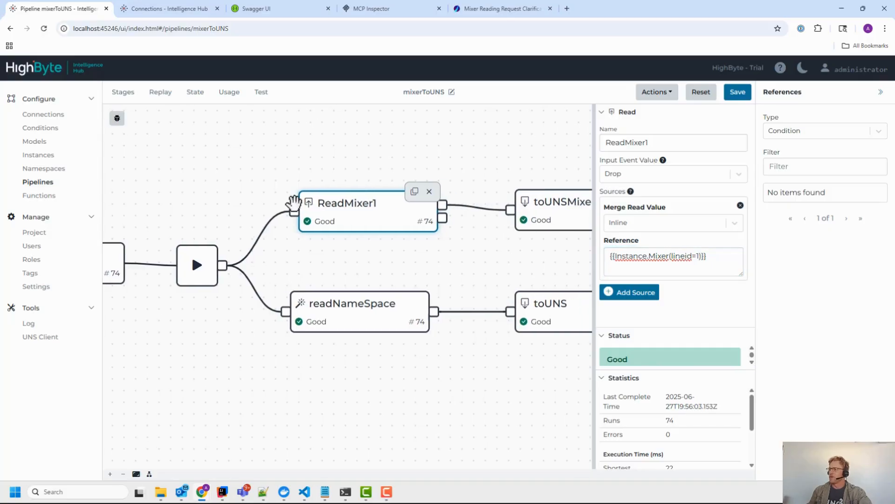
left_click_drag(443, 257, 361, 241)
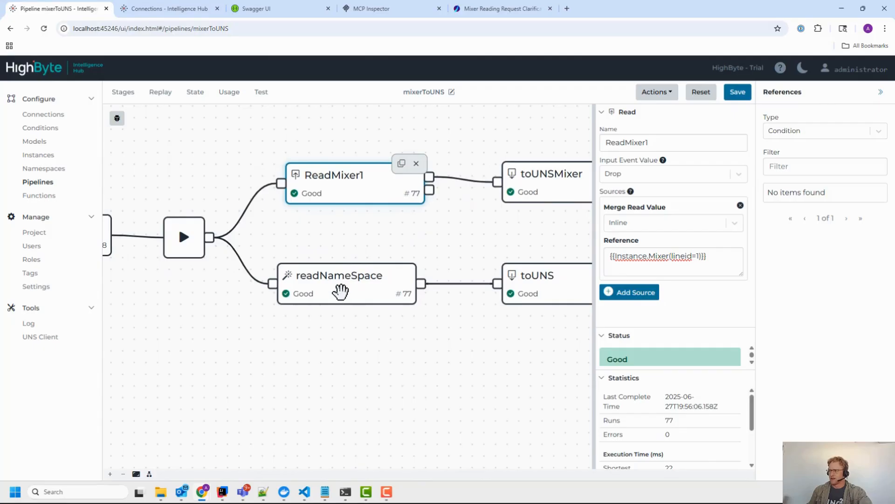
left_click(341, 292)
scroll(787, 254, "down", 1)
scroll(787, 254, "up", 1)
scroll(276, 370, "down", 1)
left_click_drag(217, 356, 295, 366)
scroll(294, 366, "down", 2)
scroll(291, 366, "up", 1)
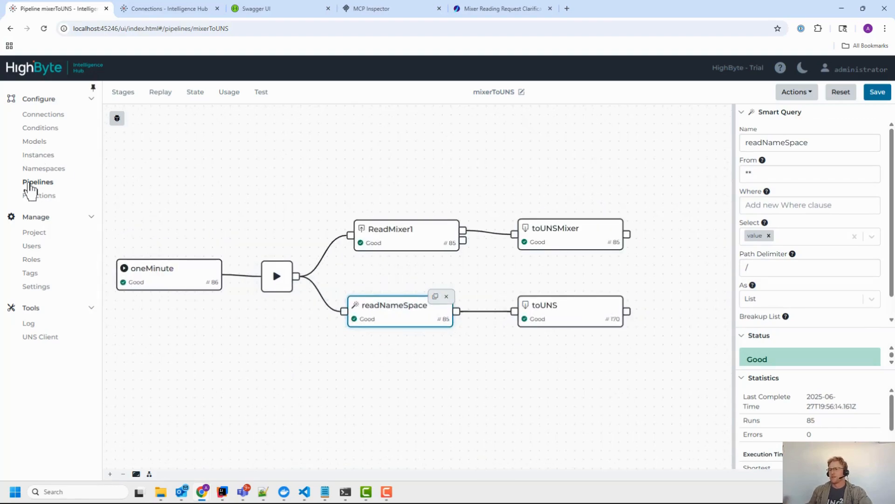
left_click(28, 183)
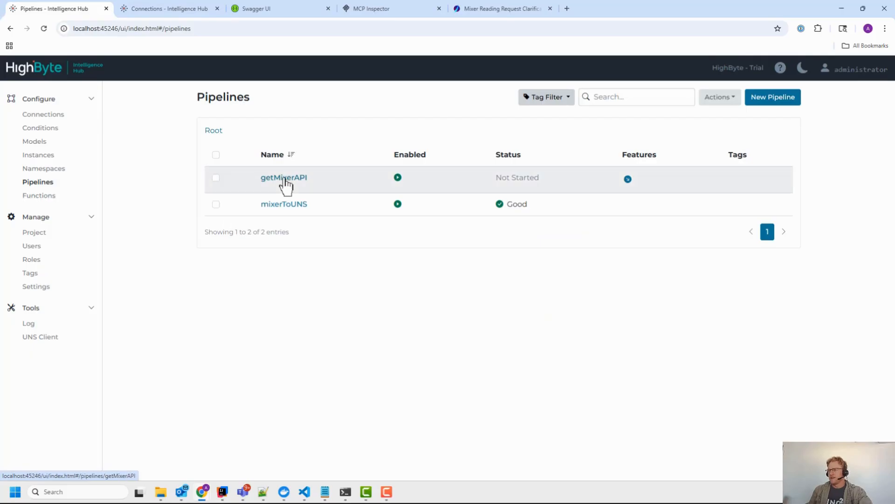
left_click(284, 179)
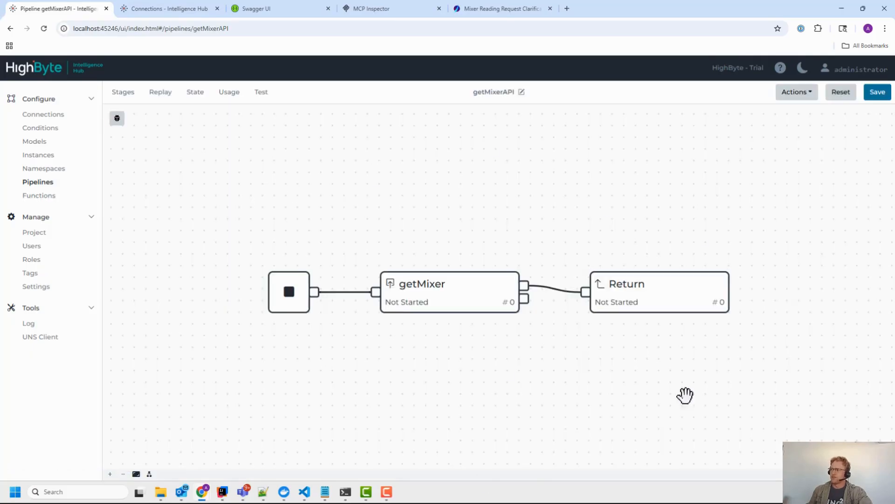
Step: Review getMixerAPI's Callable properties and open the getMixer stage with an enlarged Reference box
left_click(494, 93)
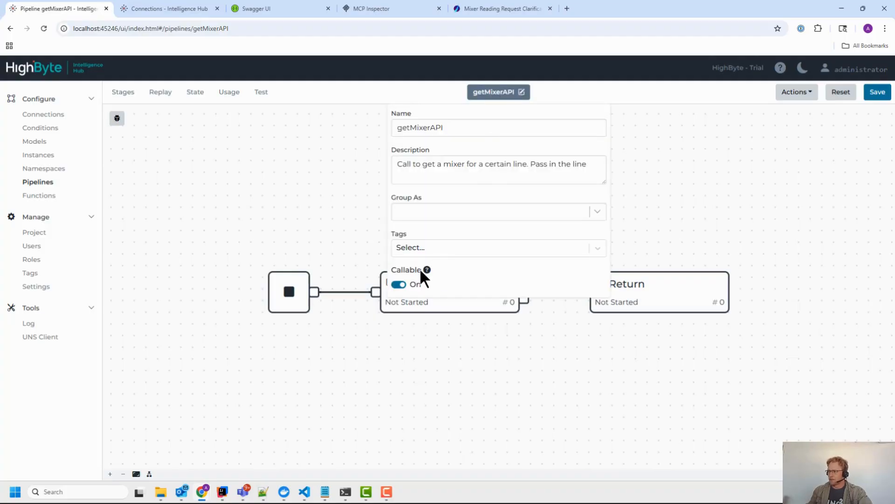
left_click(424, 367)
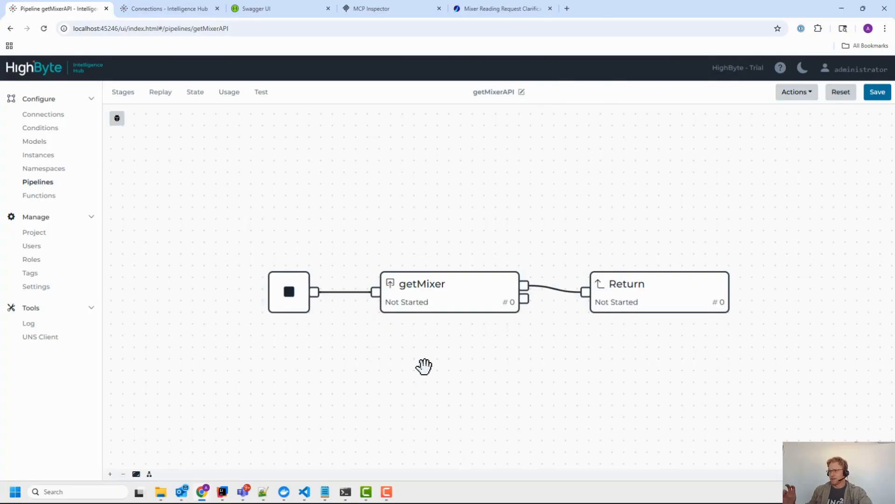
left_click_drag(414, 368, 363, 362)
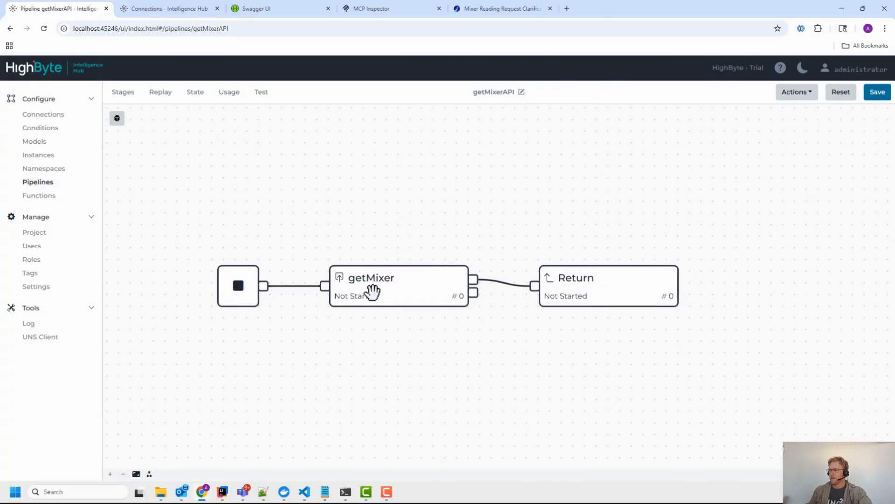
left_click(364, 282)
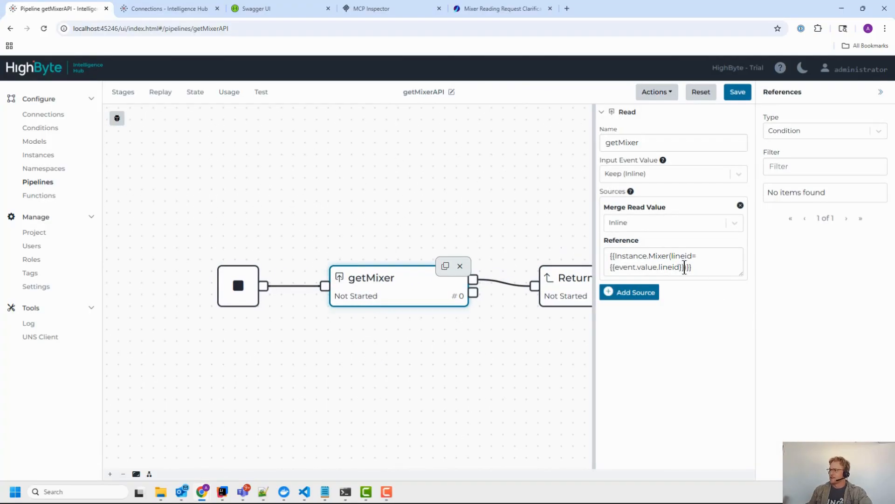
left_click_drag(740, 273, 740, 291)
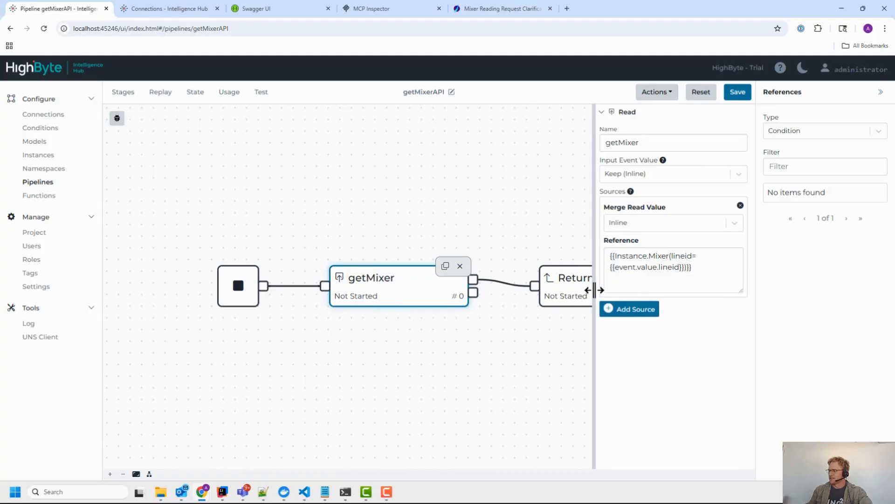
left_click_drag(595, 289, 505, 298)
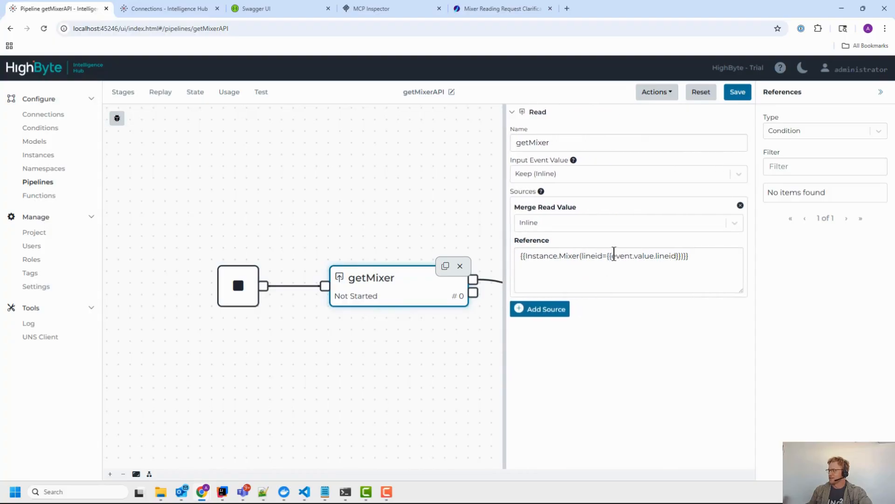
Step: Examine the getMixer Reference, which takes lineid from the incoming event value
left_click(583, 258)
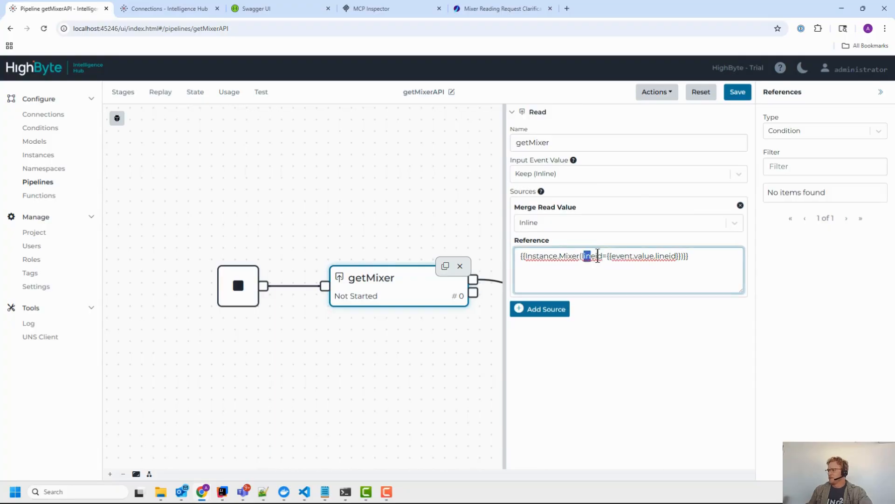
double_click(592, 255)
left_click_drag(617, 256, 670, 256)
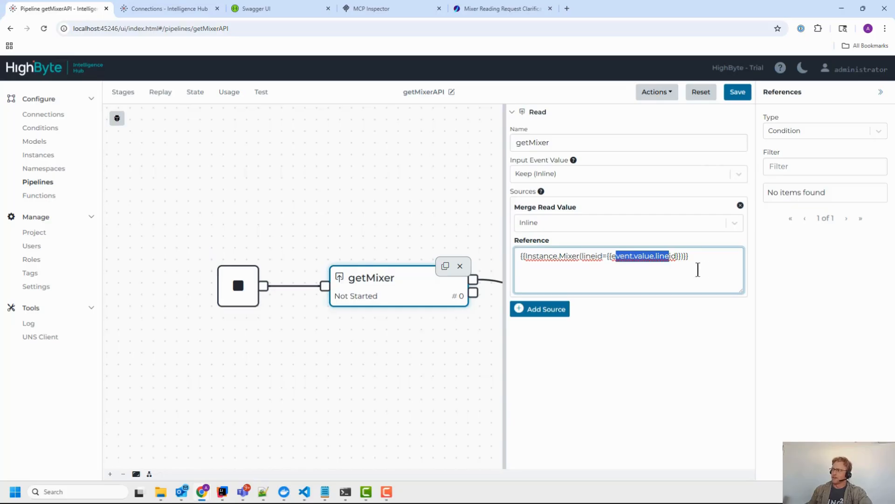
double_click(662, 260)
left_click_drag(412, 355, 285, 340)
scroll(421, 355, "down", 1)
scroll(421, 356, "down", 1)
left_click(550, 260)
left_click_drag(428, 230, 393, 223)
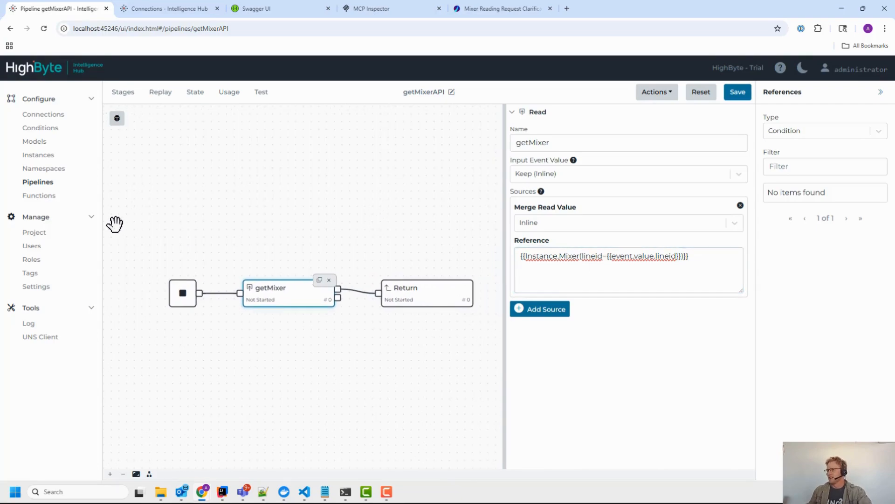
left_click(40, 233)
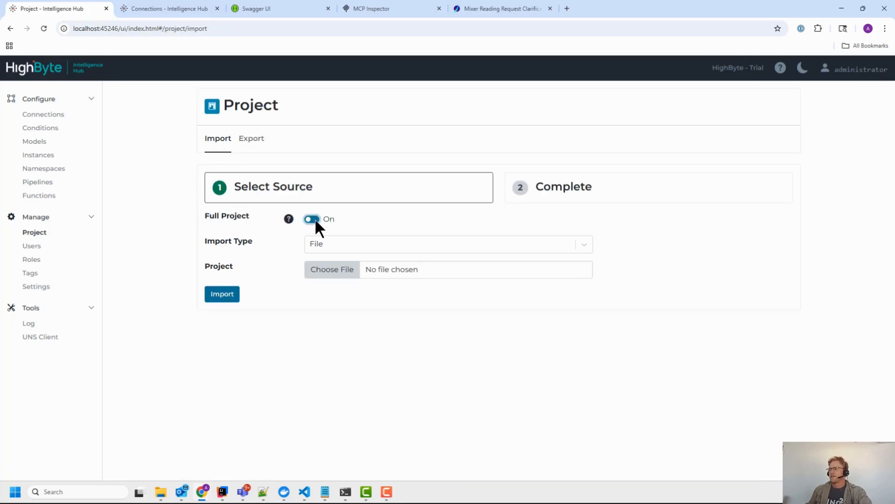
Step: Export the full project as JSON and copy it
left_click(251, 142)
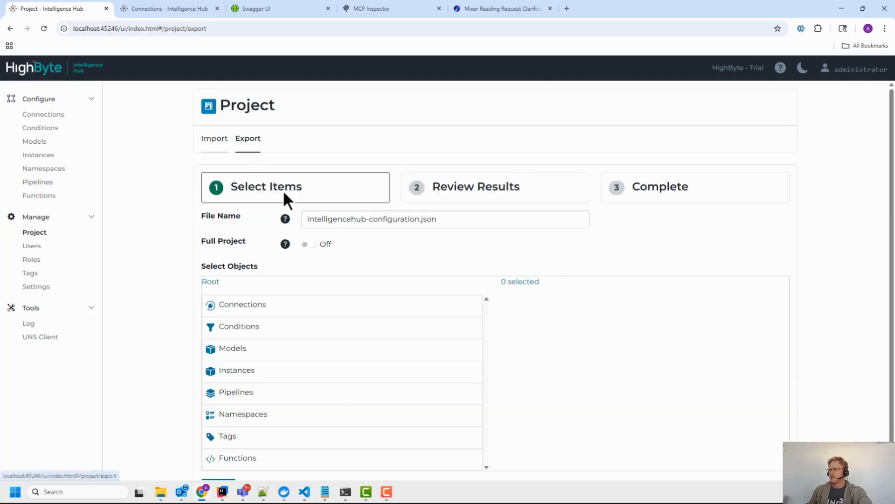
left_click(311, 243)
left_click(231, 272)
left_click(344, 294)
key("ctrl+a")
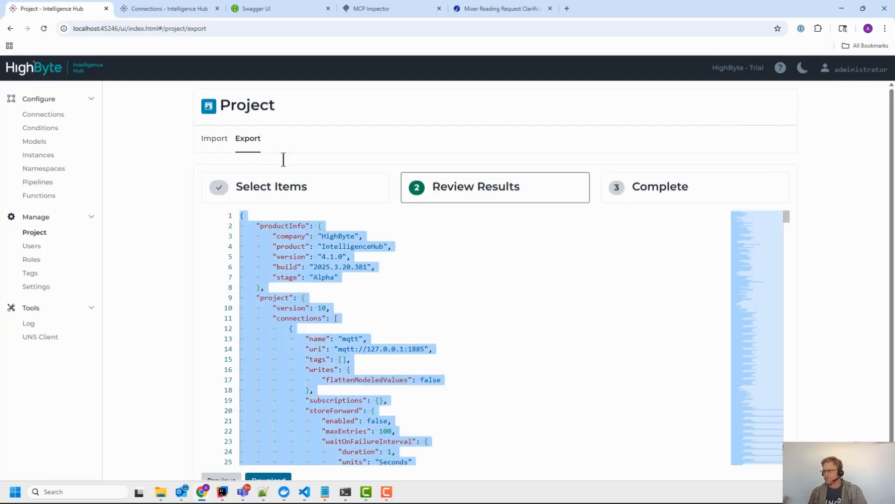
Step: Import the copied full project JSON into the second hub, reporting 11 successful
left_click(172, 1)
left_click(35, 233)
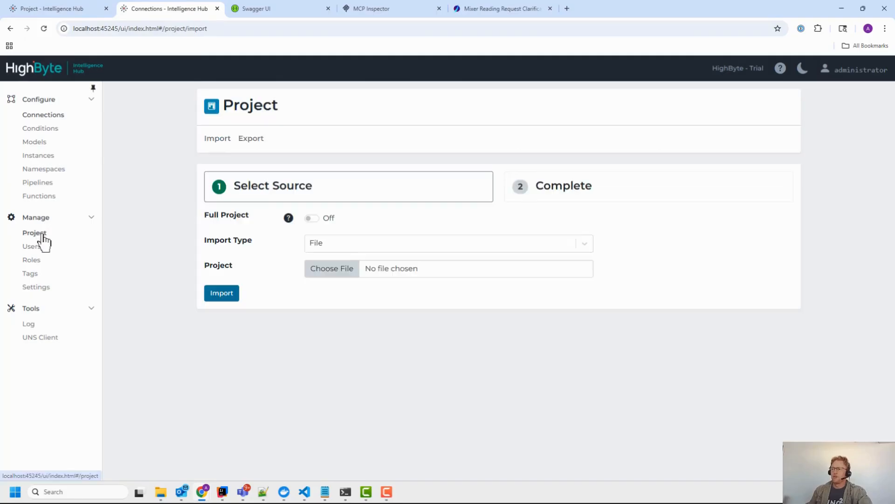
left_click(311, 218)
left_click(328, 243)
left_click(330, 282)
key("ctrl+v")
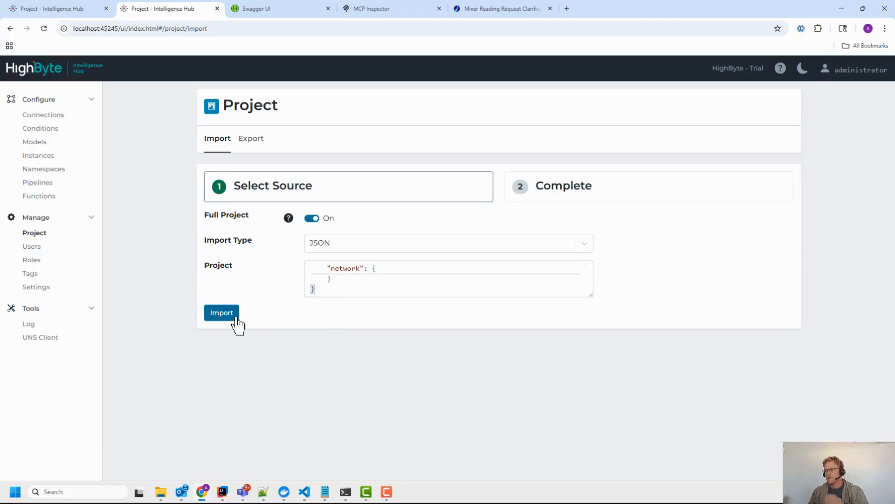
left_click(230, 316)
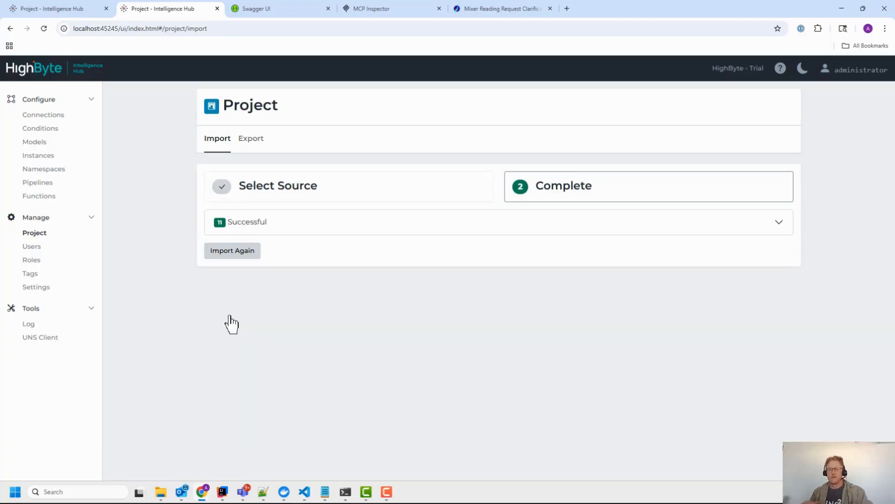
left_click(48, 117)
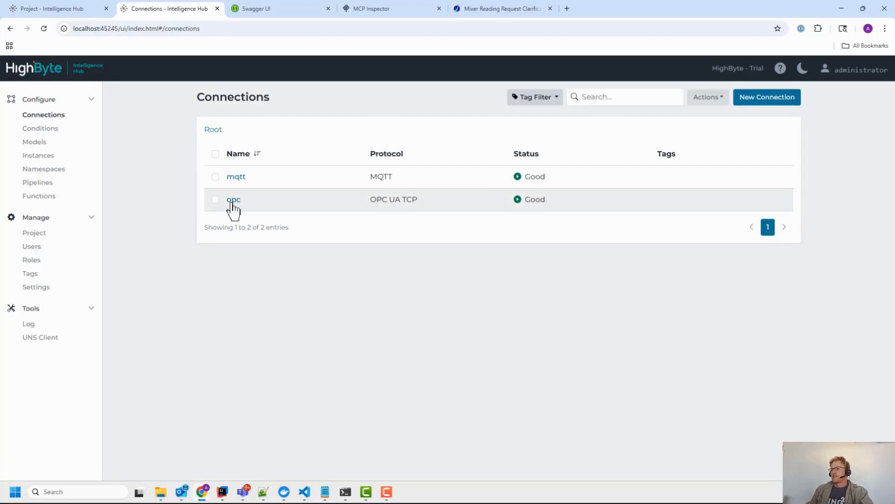
Step: Open the opc connection's FertilizerDemo_Line input
left_click(233, 200)
left_click(192, 189)
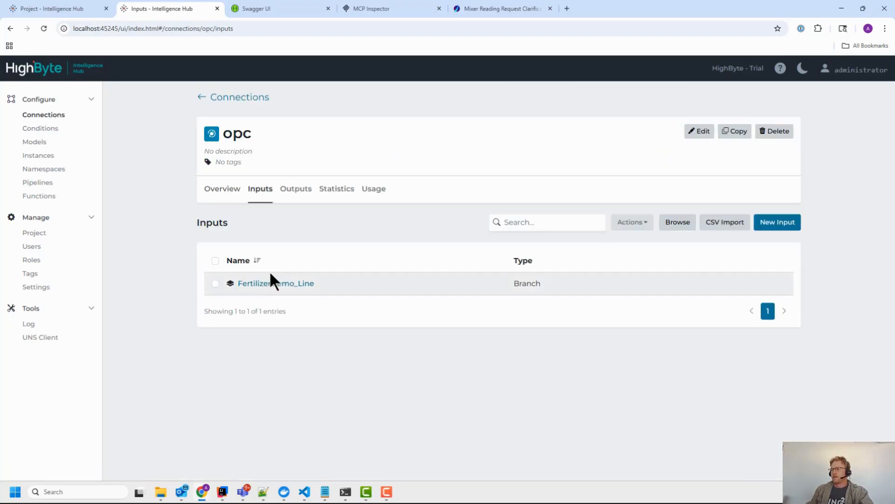
left_click(272, 285)
scroll(135, 294, "down", 2)
scroll(143, 243, "up", 1)
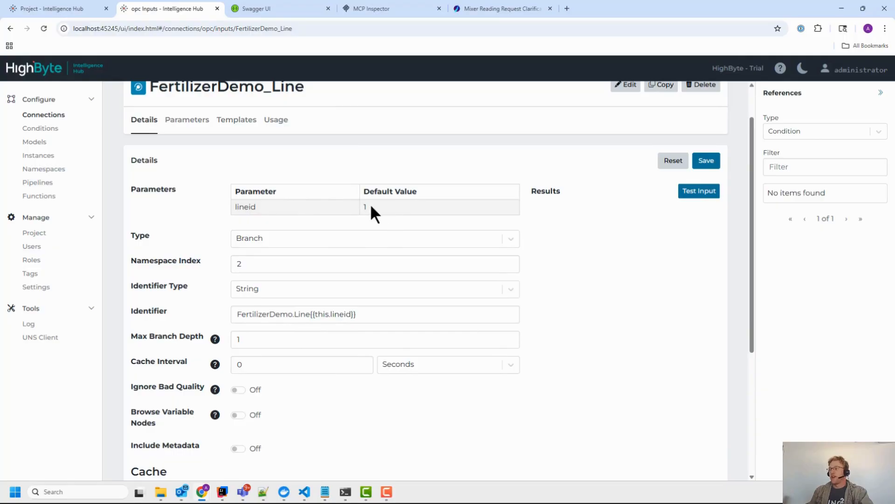
left_click(315, 214)
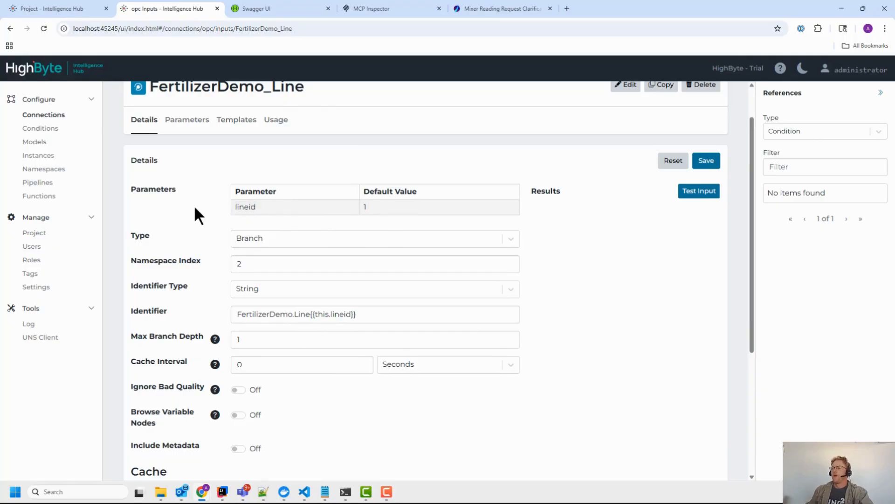
left_click_drag(388, 204, 240, 196)
left_click(239, 196)
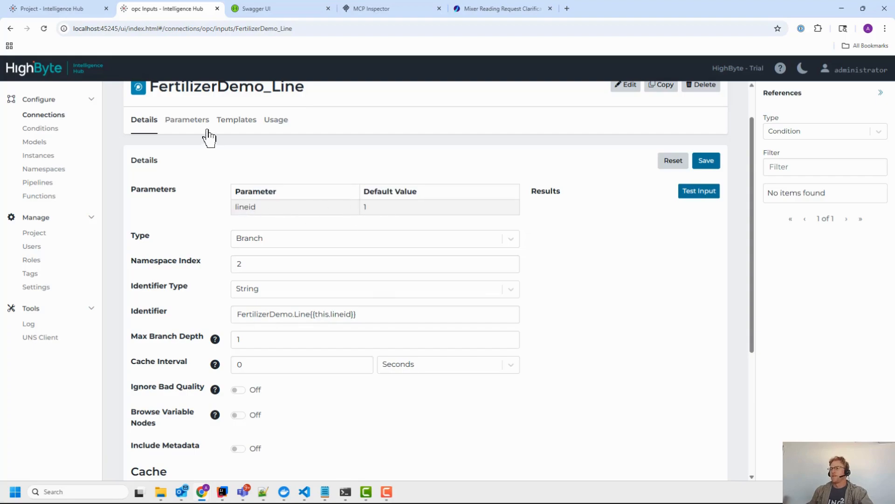
Step: Add and delete a stray test parameter, leaving only lineid with default value 1
left_click(195, 122)
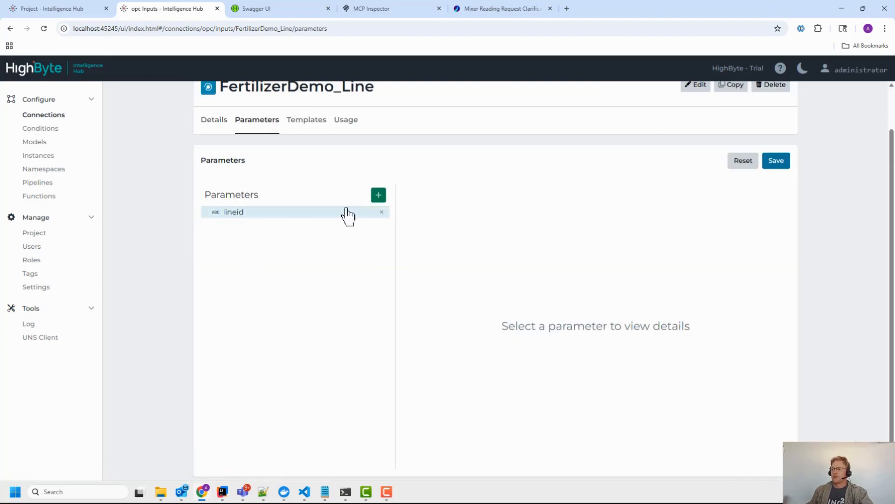
left_click(378, 196)
type("ssdfdsf")
key("Return")
left_click(257, 228)
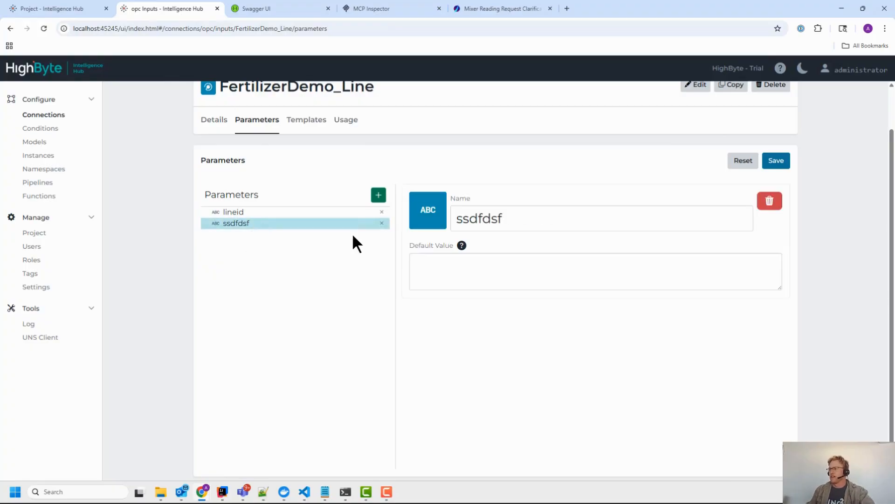
left_click(382, 223)
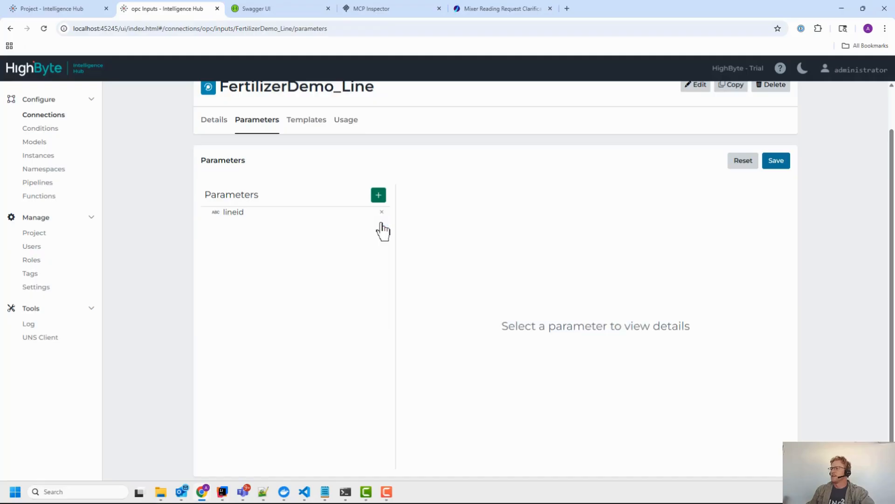
left_click(265, 215)
left_click_drag(443, 260, 362, 231)
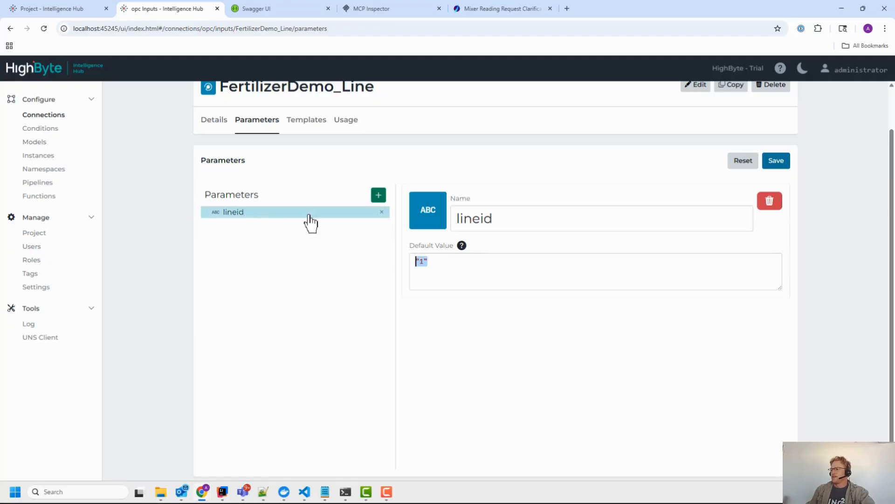
scroll(224, 178, "up", 1)
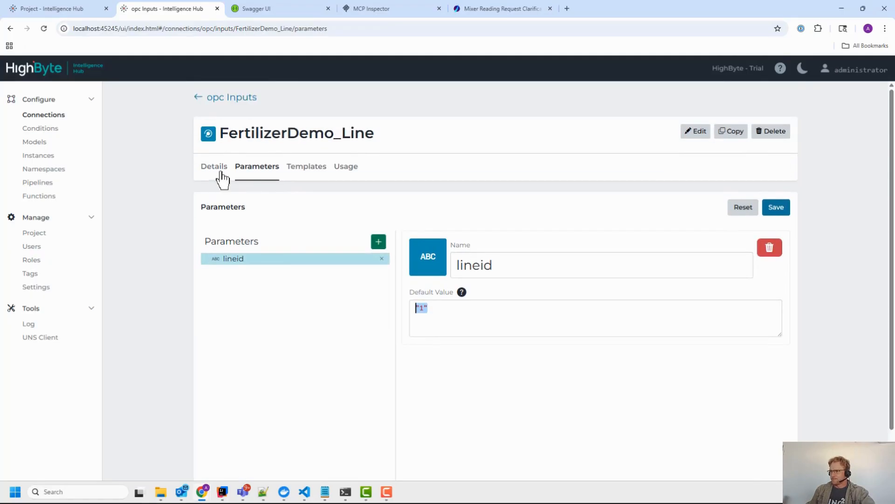
Step: Set the FertilizerDemo_Line input's Template Type to Off
left_click(218, 171)
scroll(280, 233, "down", 1)
left_click_drag(355, 315, 311, 321)
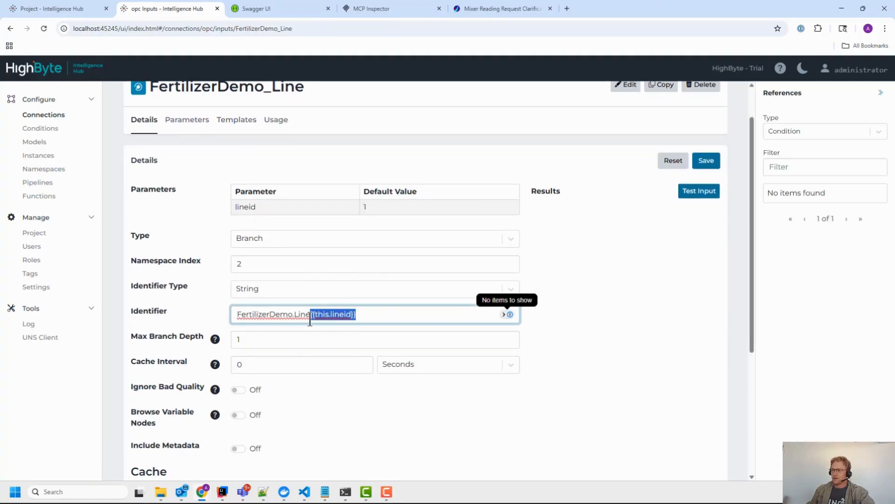
scroll(567, 289, "down", 4)
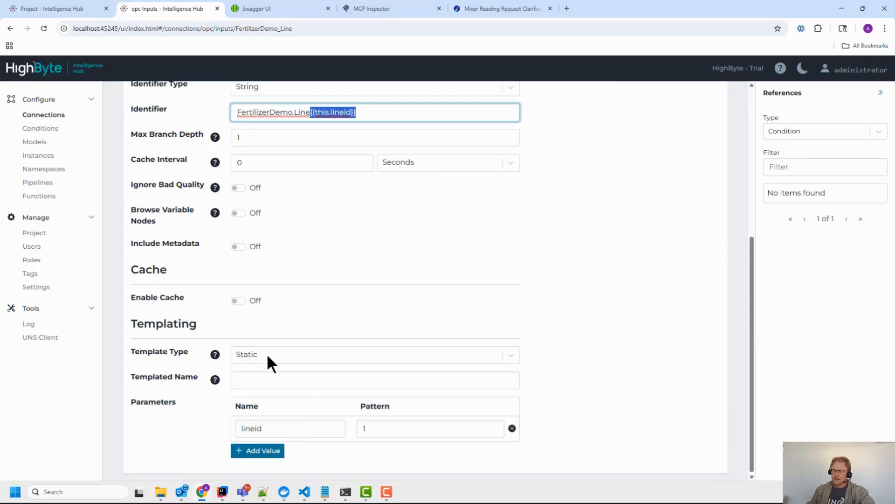
left_click(365, 428)
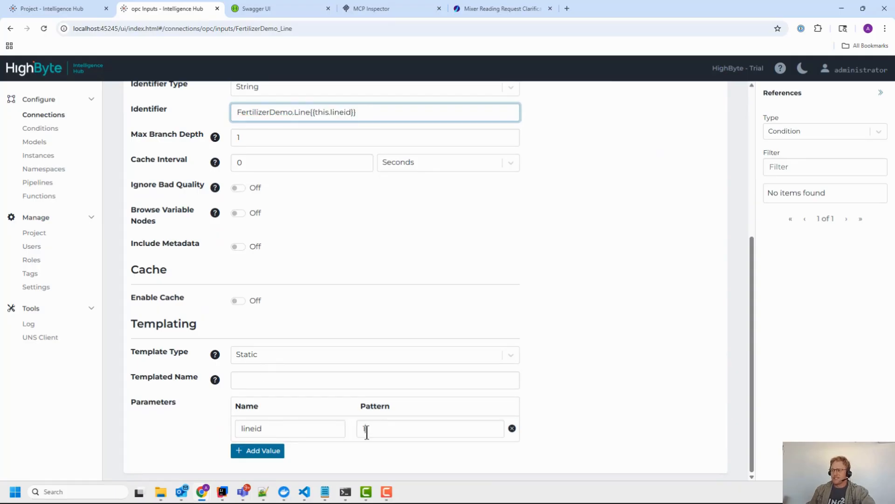
left_click(255, 353)
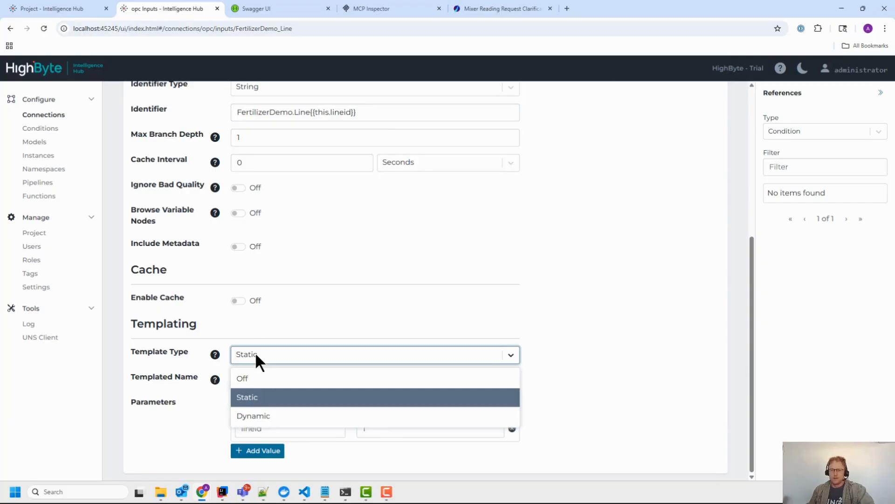
left_click(251, 378)
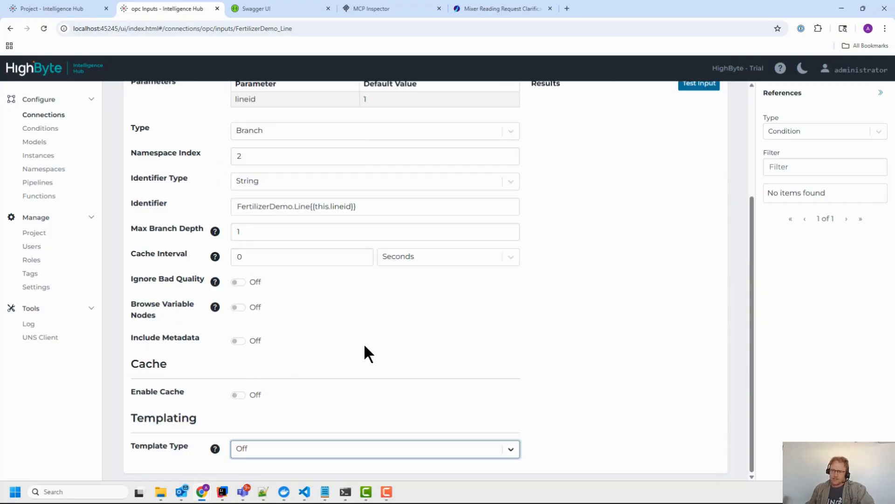
Step: Save the input, test it, and enlarge the Results box to review the JSON
scroll(365, 347, "up", 4)
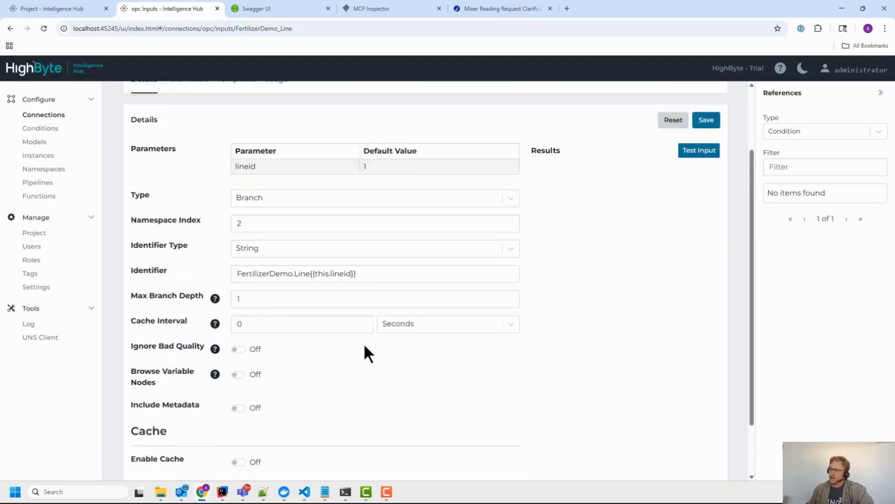
left_click(705, 207)
left_click(699, 238)
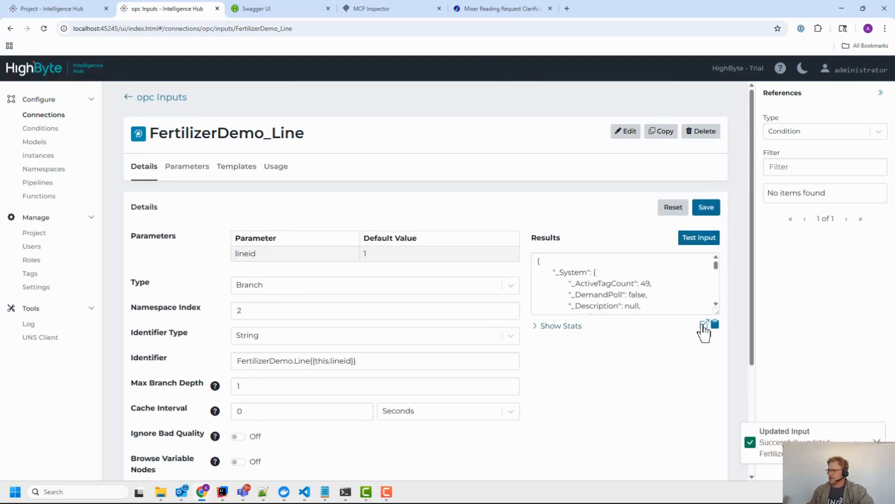
left_click_drag(713, 309, 715, 370)
scroll(625, 335, "down", 5)
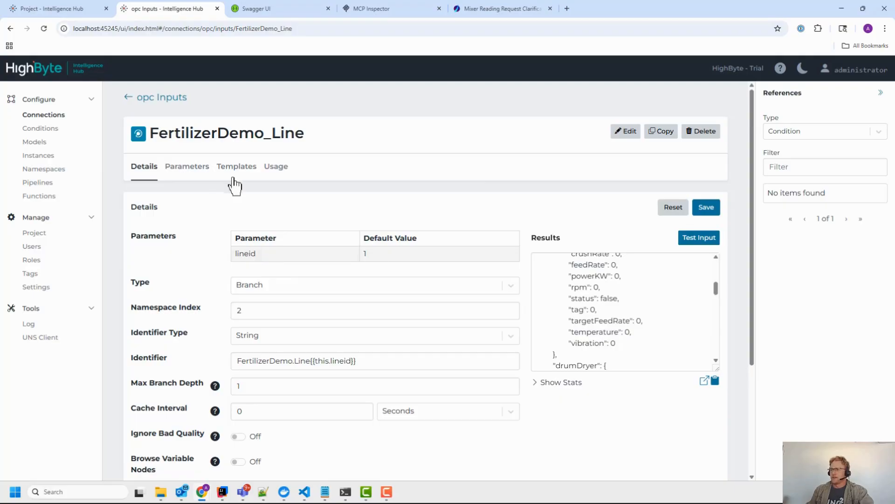
scroll(227, 224, "down", 3)
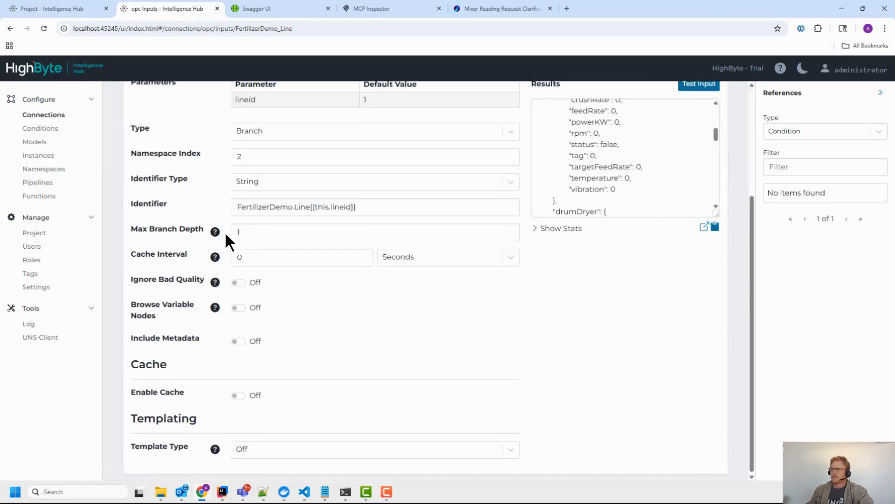
scroll(225, 232, "up", 3)
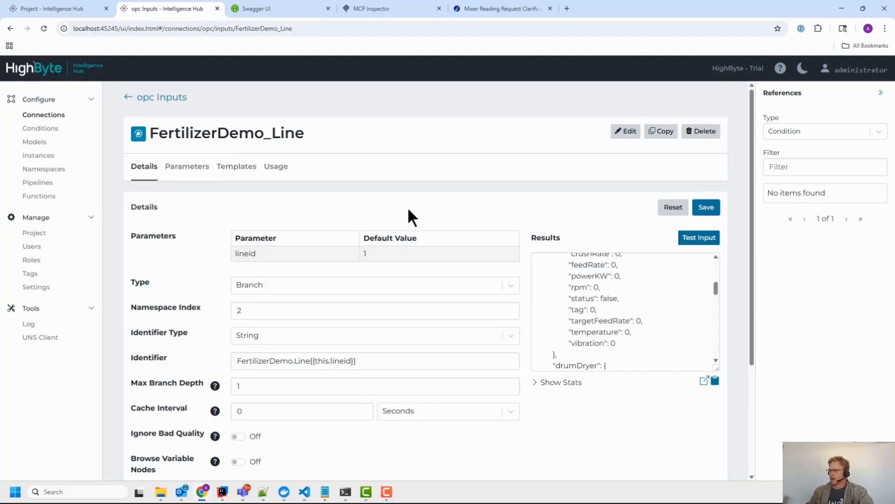
left_click(362, 253)
scroll(350, 233, "down", 1)
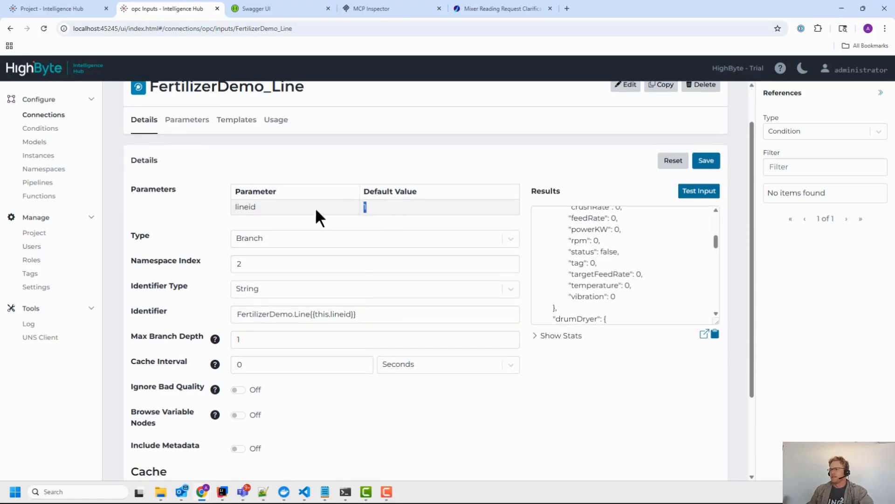
scroll(256, 189, "up", 1)
Step: Set the Mixer instance's Template Type to Off and save it
left_click(40, 155)
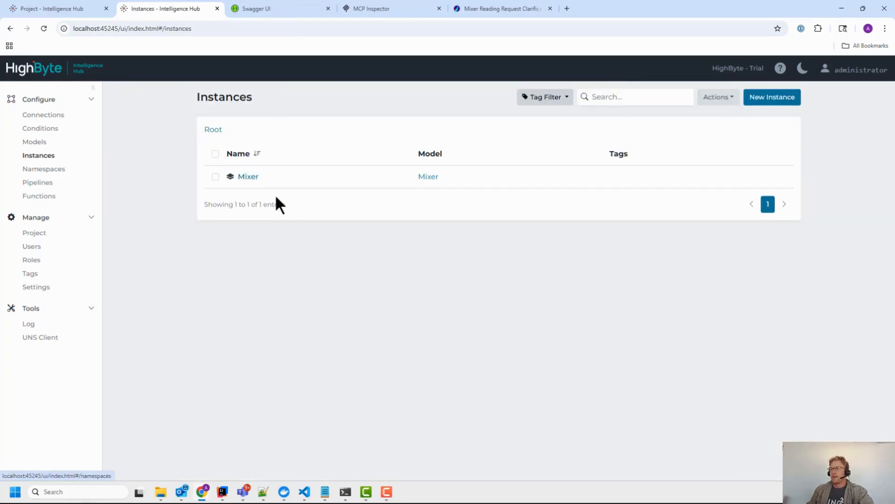
left_click(248, 178)
scroll(198, 244, "down", 2)
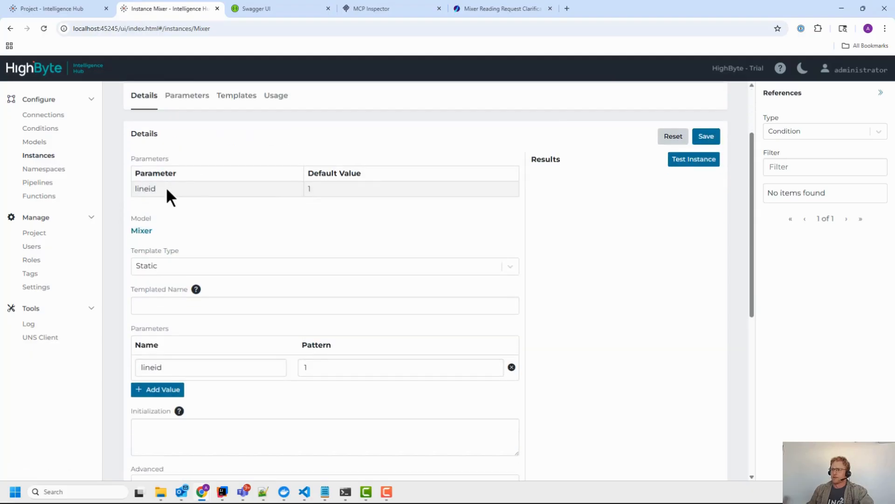
left_click_drag(142, 188, 168, 189)
left_click(317, 185)
left_click(219, 266)
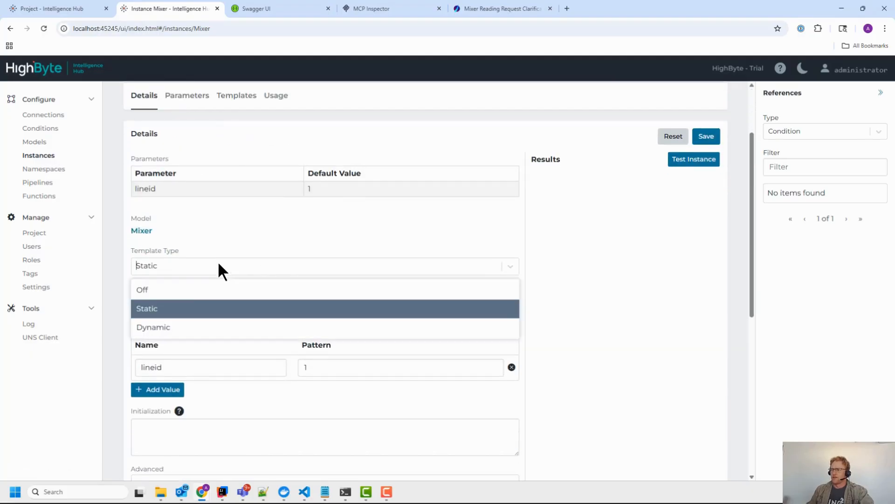
left_click(194, 288)
scroll(334, 237, "up", 1)
left_click(705, 183)
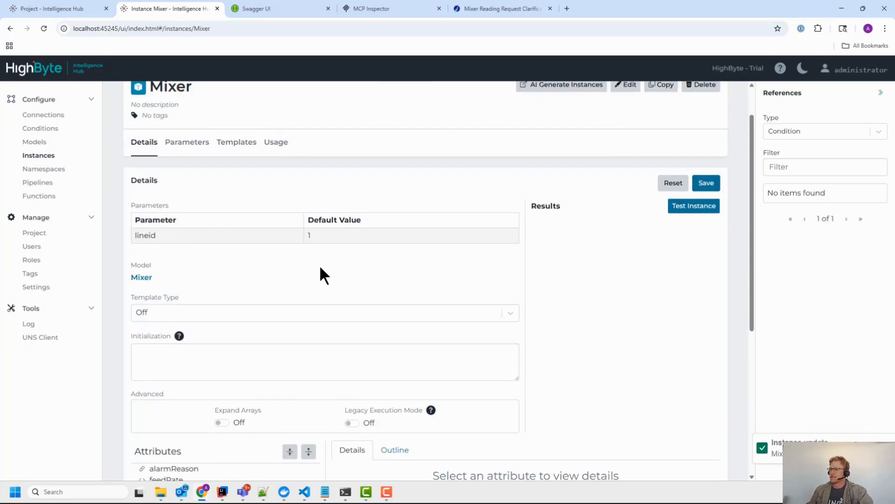
Step: Inspect alarmReason's reference, check the project export page, then reopen the instances list
scroll(317, 271, "down", 3)
scroll(311, 279, "down", 1)
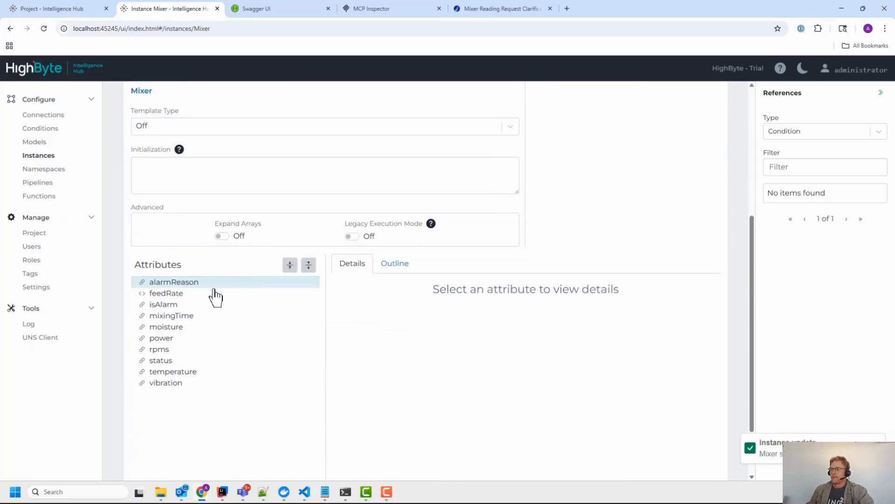
left_click(181, 284)
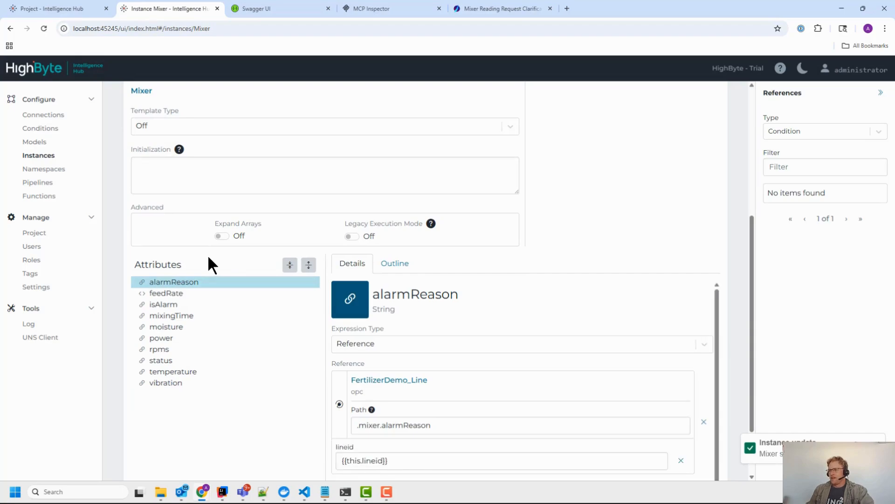
scroll(208, 258, "down", 2)
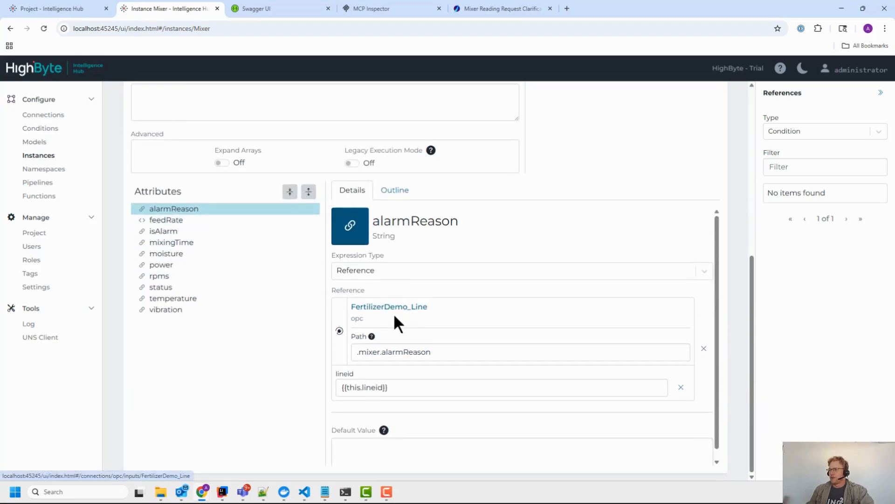
left_click(112, 9)
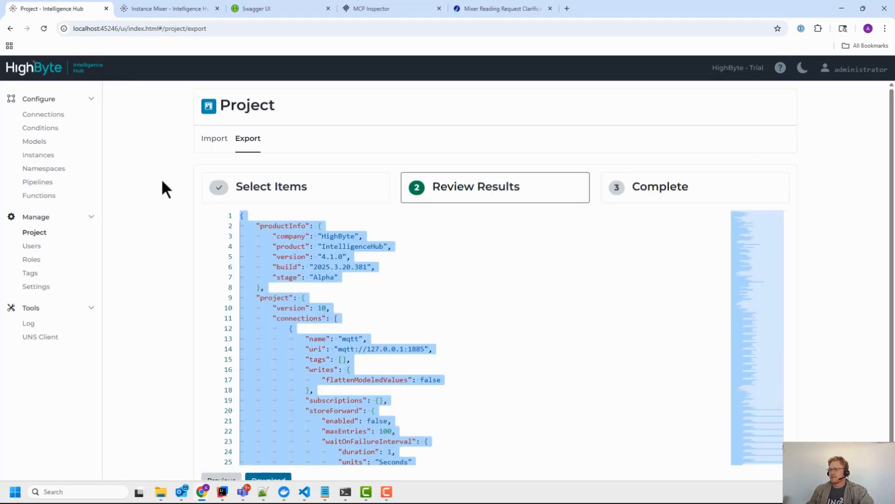
left_click(39, 156)
Step: Open the Mixer instance and review its alarmReason reference fields
left_click(247, 177)
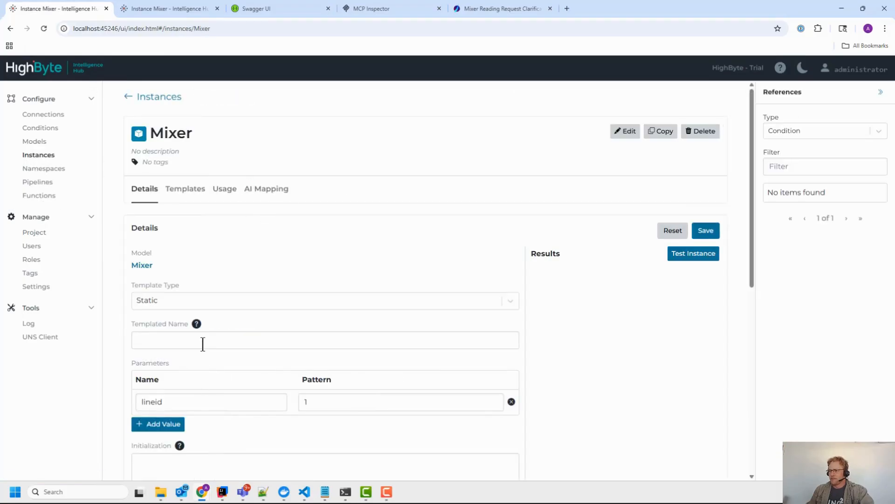
scroll(202, 341, "down", 7)
scroll(254, 340, "down", 1)
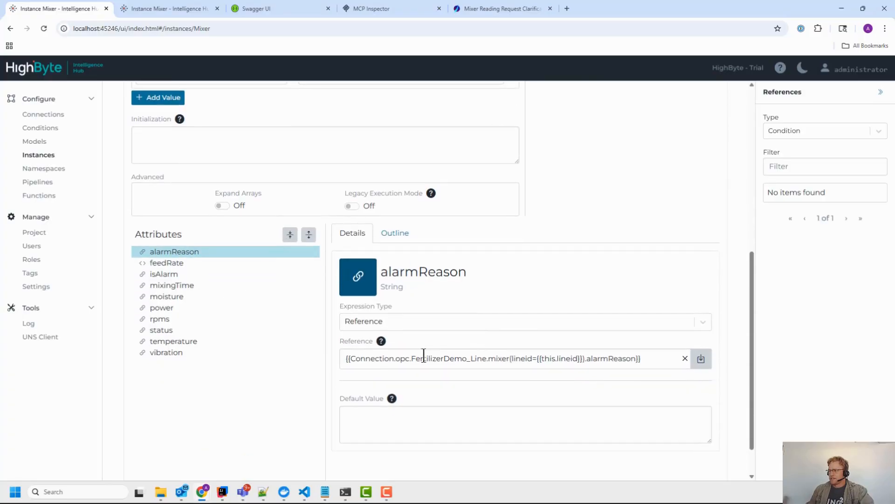
left_click_drag(355, 358, 664, 352)
Step: In the localhost:45245 hub, examine alarmReason's path .mixer.alarmReason and lineid {{this.lineid}}
left_click(163, 9)
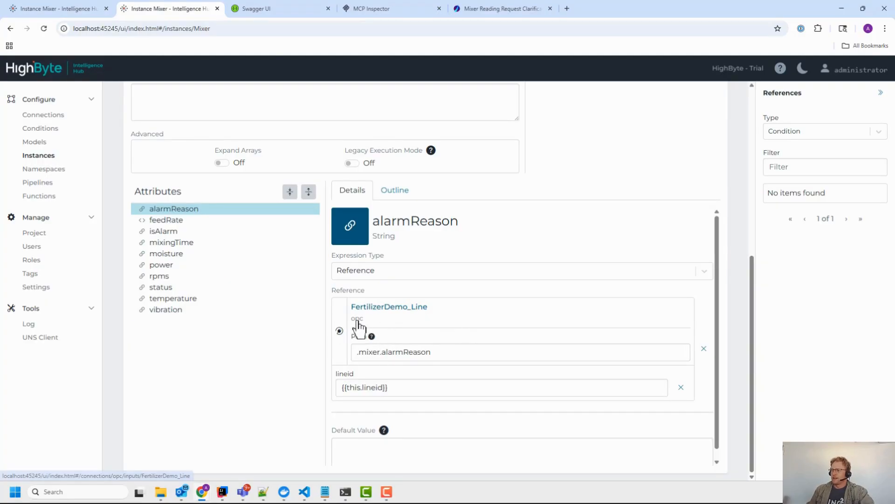
left_click_drag(431, 352, 348, 351)
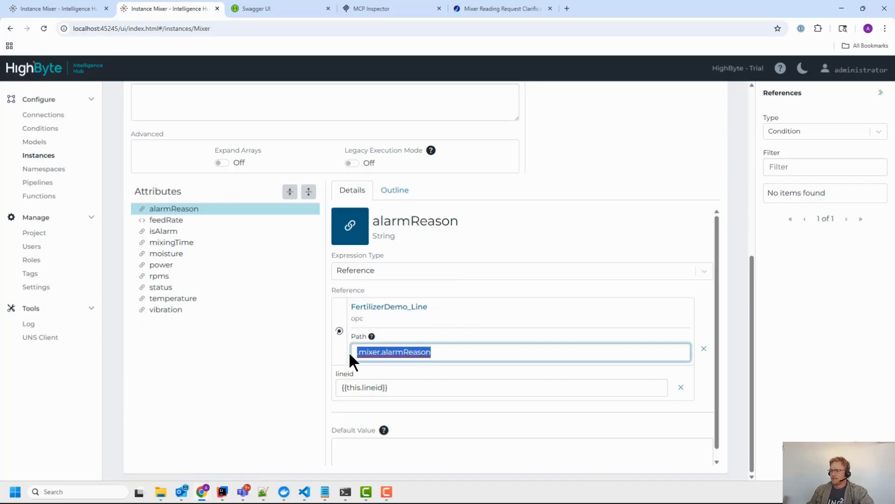
left_click(365, 388)
left_click_drag(393, 388, 343, 383)
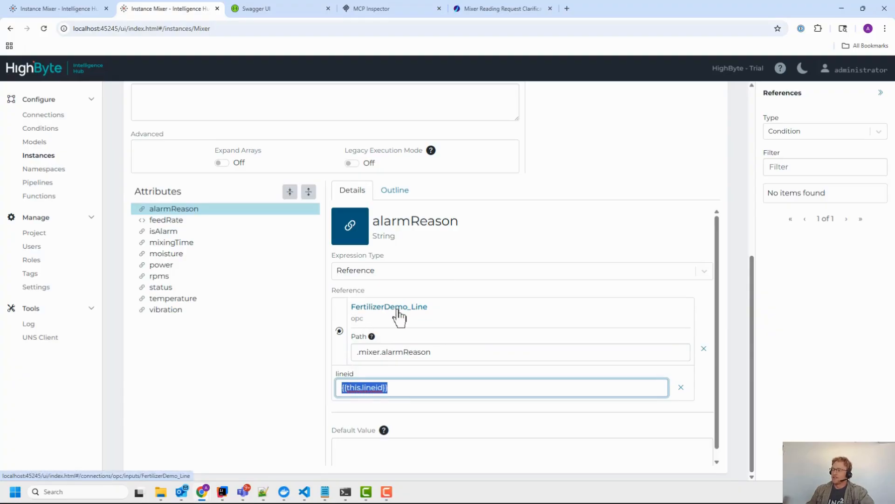
left_click(401, 389)
mouse_move(344, 375)
left_mouse_down()
mouse_move(397, 392)
mouse_move(343, 384)
left_mouse_up()
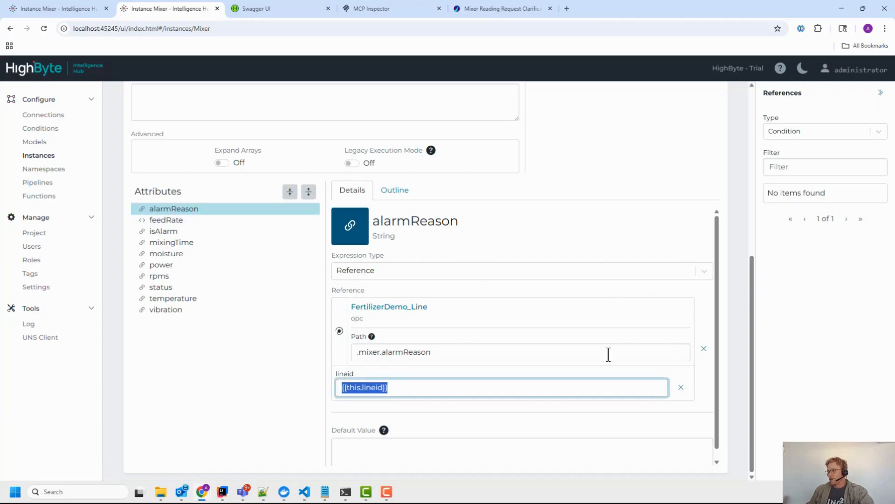
Step: Remove alarmReason's reference and browse Input references on the opc connection
left_click(704, 350)
left_click(863, 133)
left_click(821, 171)
left_click(809, 168)
type("op")
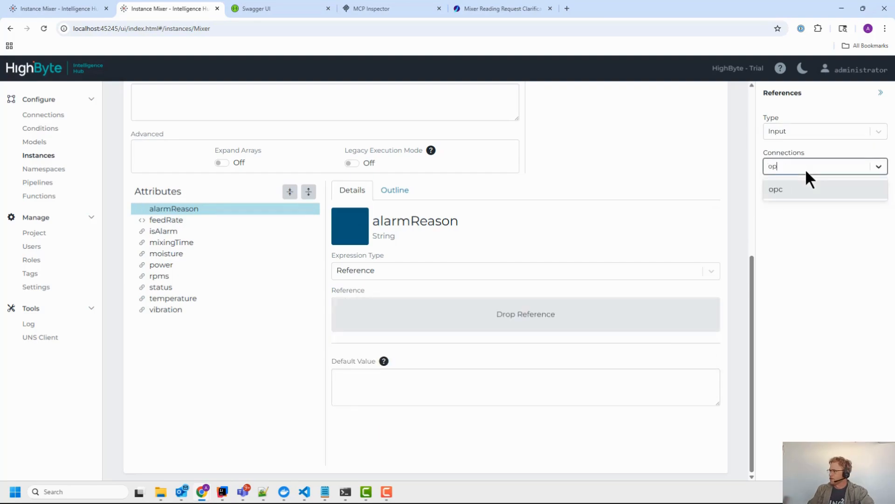
key("Return")
Step: Bind alarmReason to FertilizerDemo_Line mixer.alarmReason and re-enter lineid as {{this.lineid}}
left_click(878, 262)
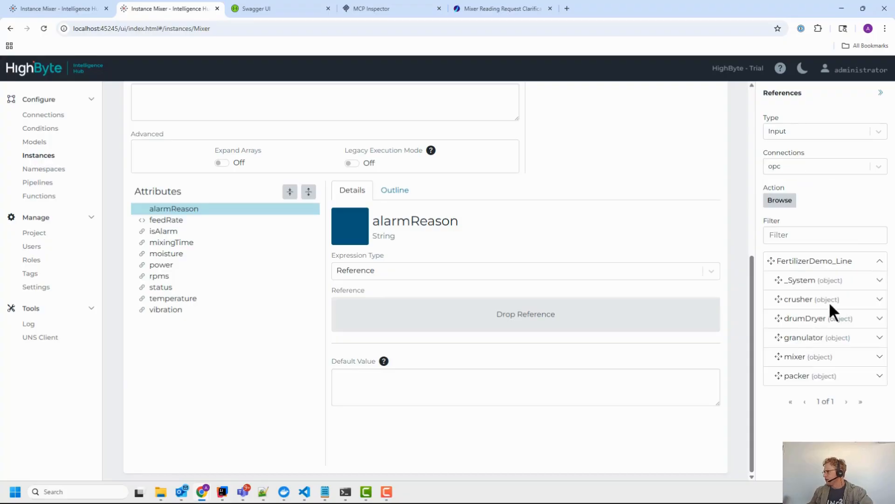
left_click(877, 357)
scroll(872, 357, "down", 2)
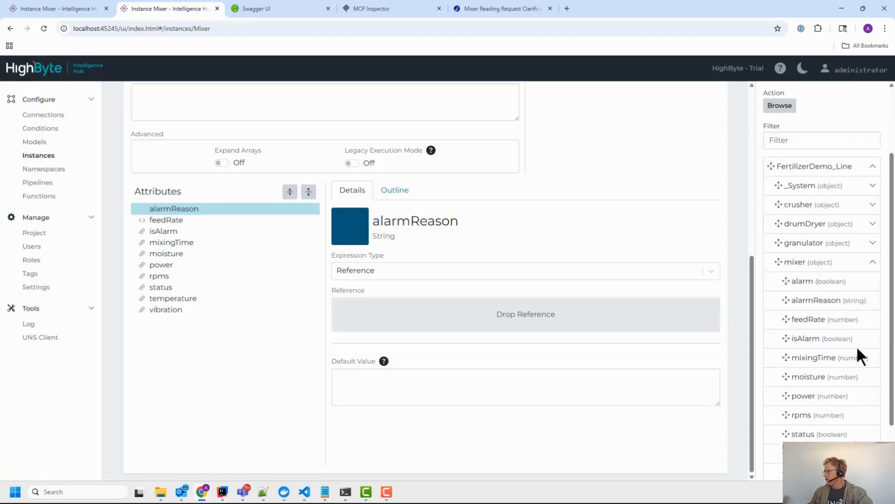
left_click_drag(805, 300, 504, 315)
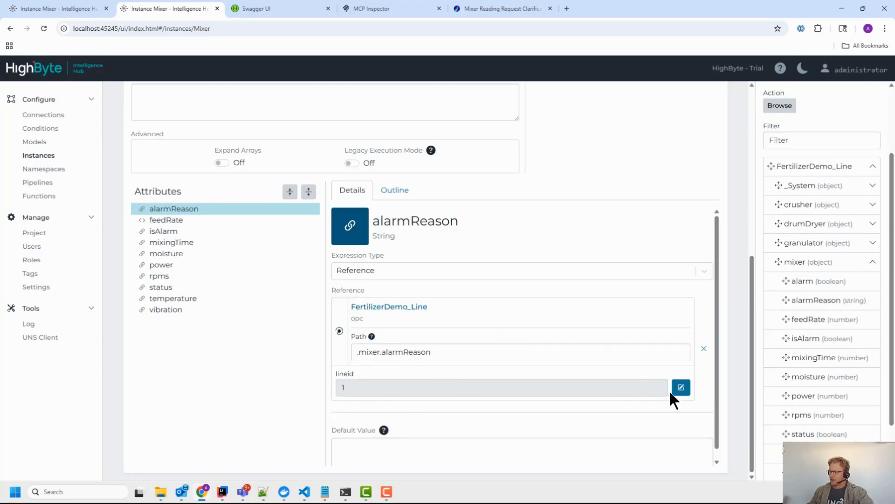
left_click(679, 390)
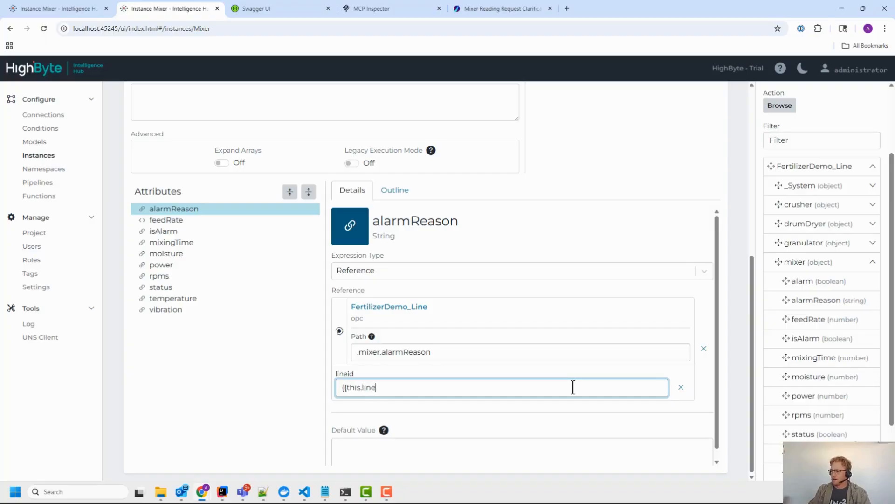
type("}")
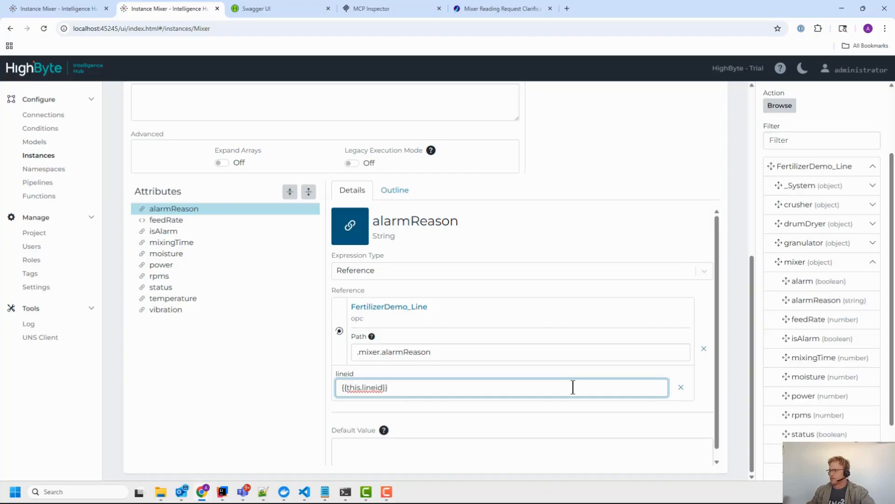
Step: Save the Mixer instance and recheck the lineid argument text
scroll(553, 329, "up", 2)
scroll(553, 328, "down", 2)
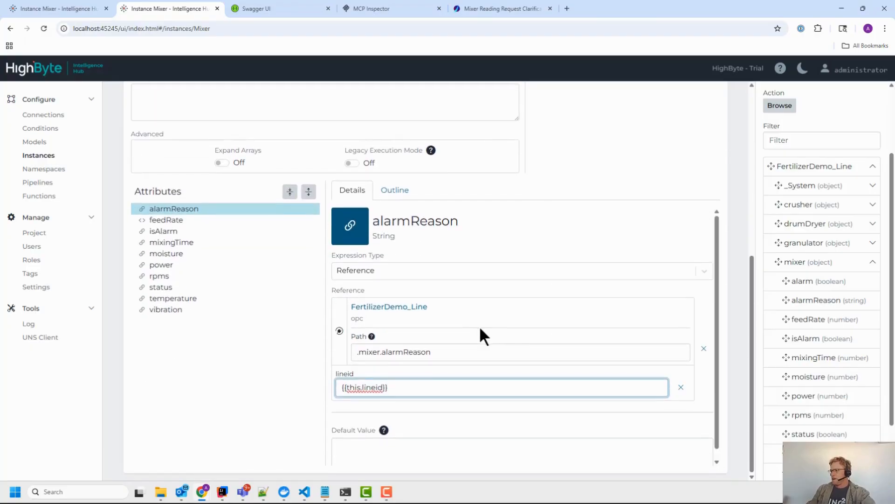
scroll(640, 228, "up", 6)
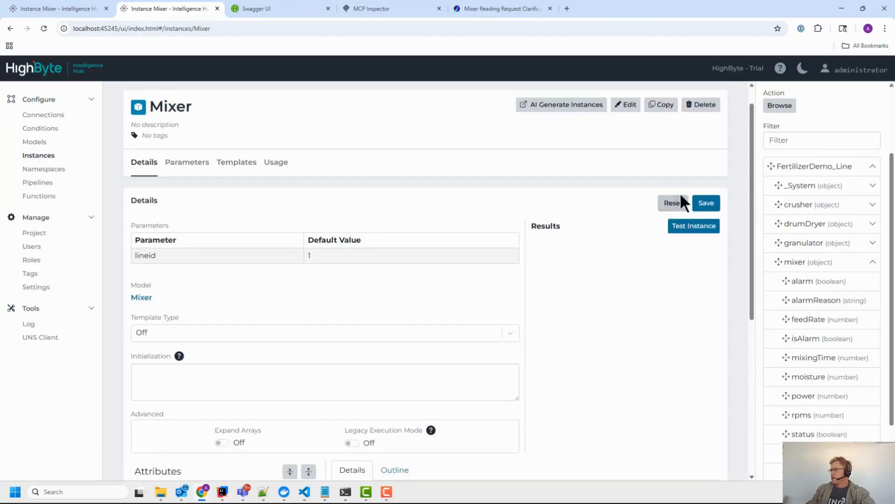
left_click(706, 202)
scroll(494, 321, "down", 5)
left_click_drag(390, 434, 329, 427)
left_click(397, 433)
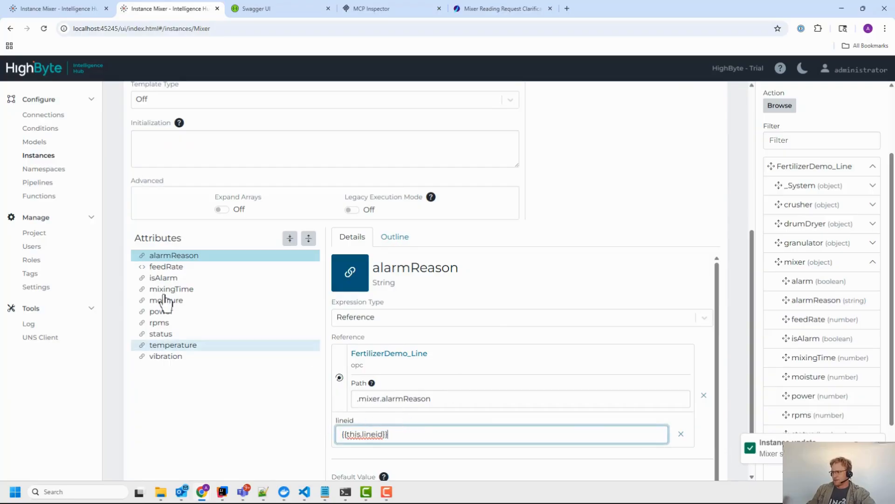
Step: Show feedRate's expression and highlight how it passes the lineid argument
left_click(187, 267)
scroll(466, 252, "down", 1)
left_click_drag(361, 306, 446, 322)
left_click(527, 315)
left_click_drag(521, 306, 624, 301)
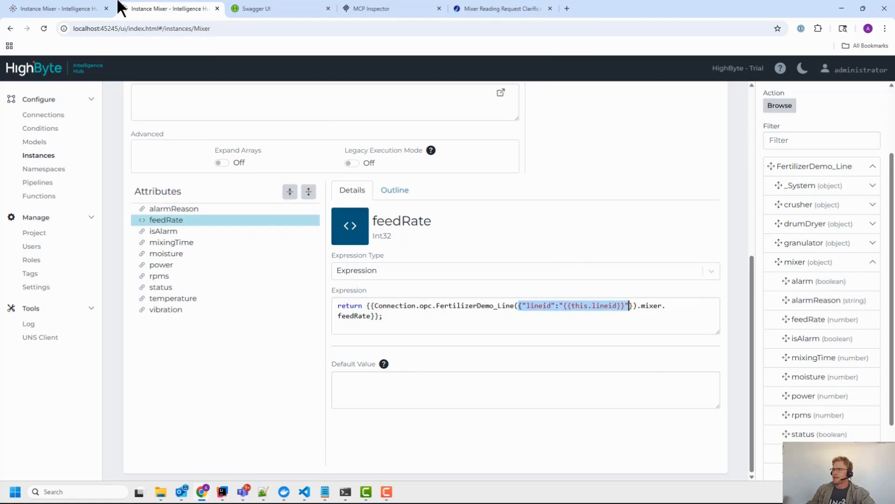
Step: Check the lineid argument in the other hub's feedRate expression
left_click(110, 8)
left_click(167, 263)
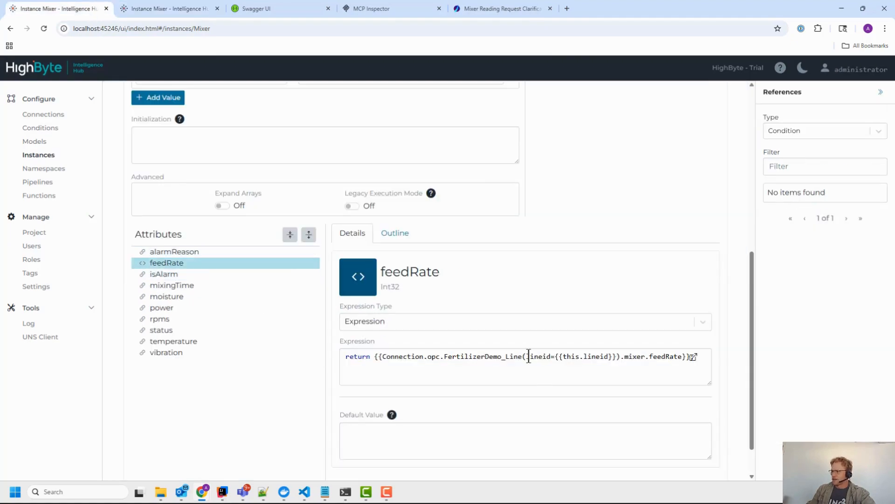
left_click_drag(529, 356, 592, 362)
left_click(555, 357)
Step: Re-examine the second hub's JSON lineid arguments, then go to the Namespaces page
left_click(180, 6)
left_click_drag(519, 309, 569, 312)
double_click(538, 306)
left_click(591, 307)
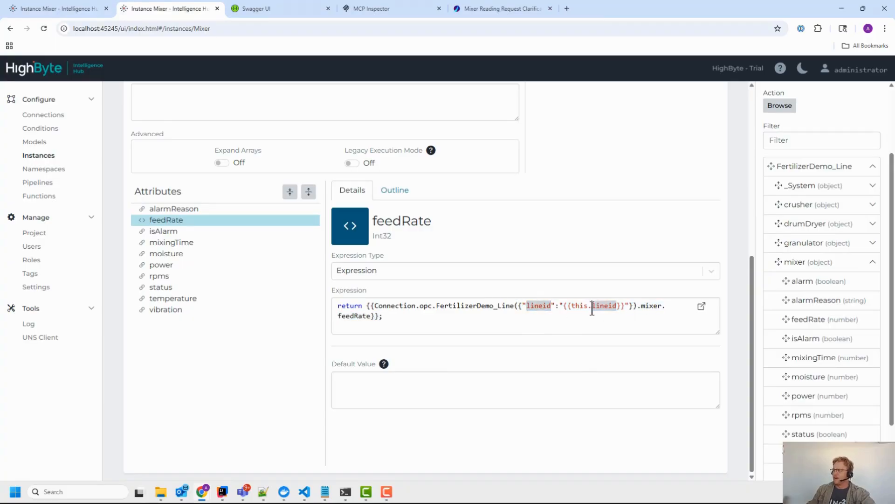
left_click(580, 319)
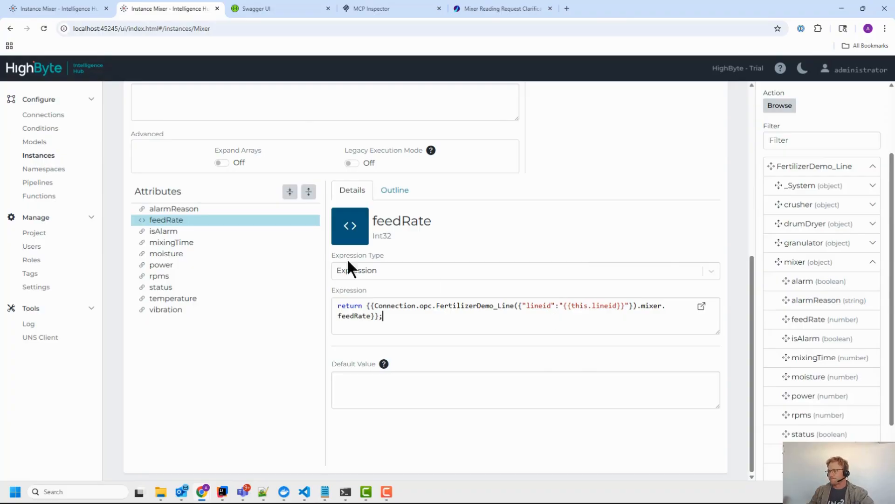
left_click(44, 173)
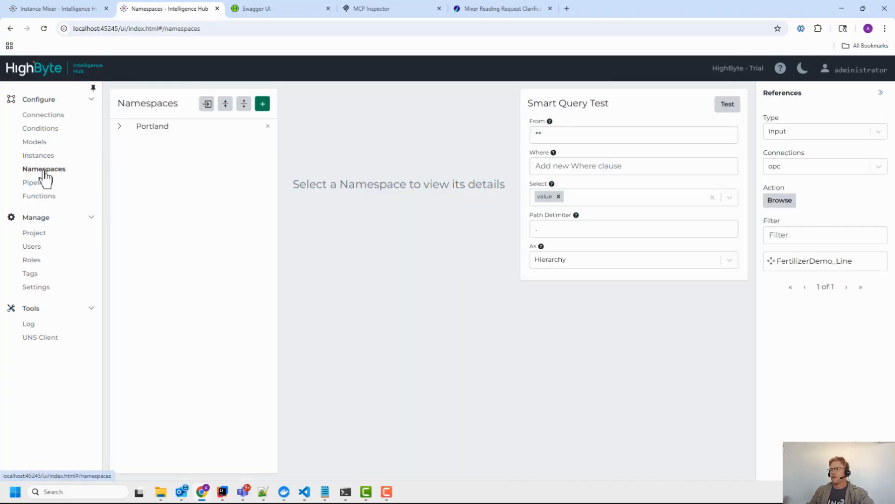
Step: Open Mixer1 under Portland > RD in both hubs' Namespaces pages
left_click(120, 126)
left_click(126, 141)
left_click(165, 156)
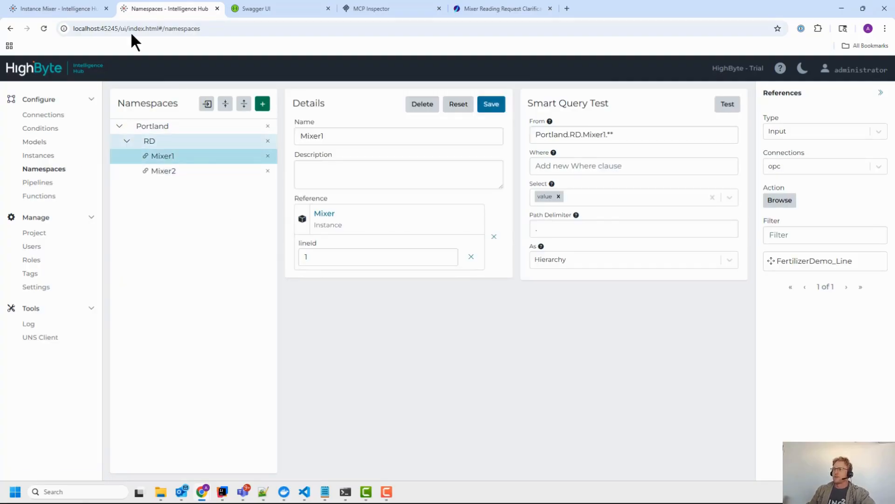
left_click(98, 9)
left_click(44, 168)
left_click(135, 127)
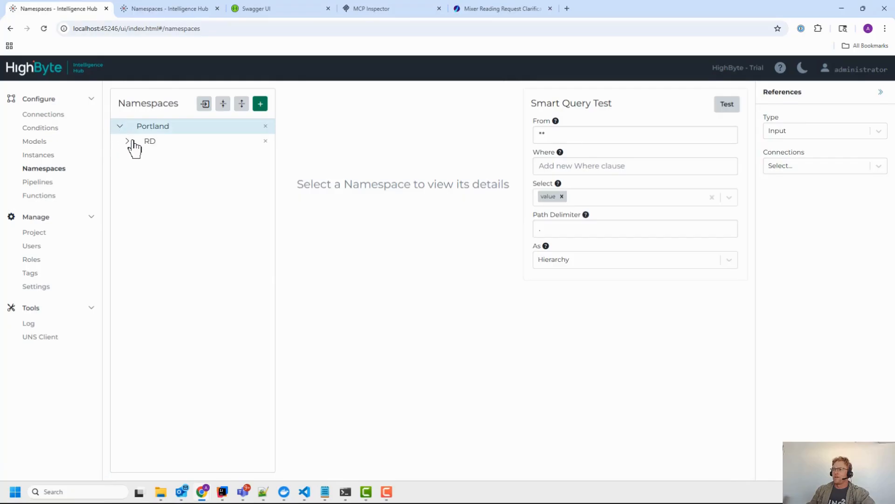
left_click(130, 142)
left_click(158, 156)
Step: Compare Mixer1's lineid parameters across hubs, noting its lineid value of 1
left_click_drag(401, 311, 233, 300)
left_click(355, 314)
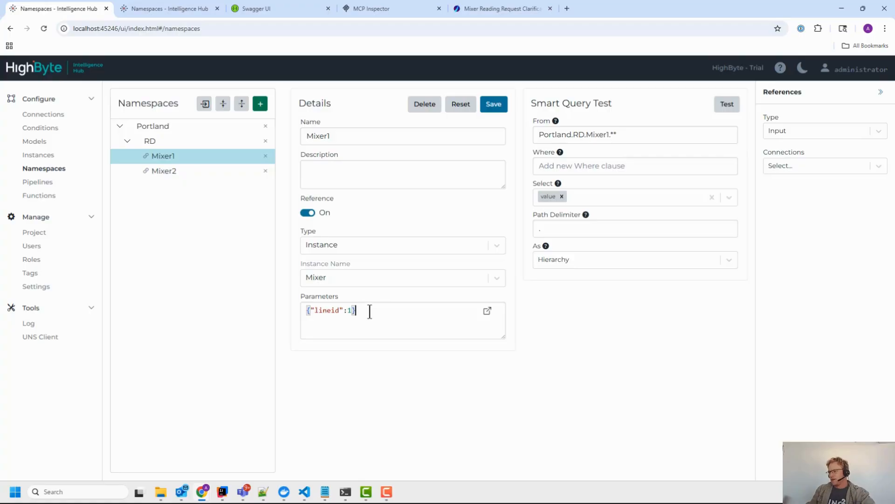
left_click_drag(314, 310, 288, 303)
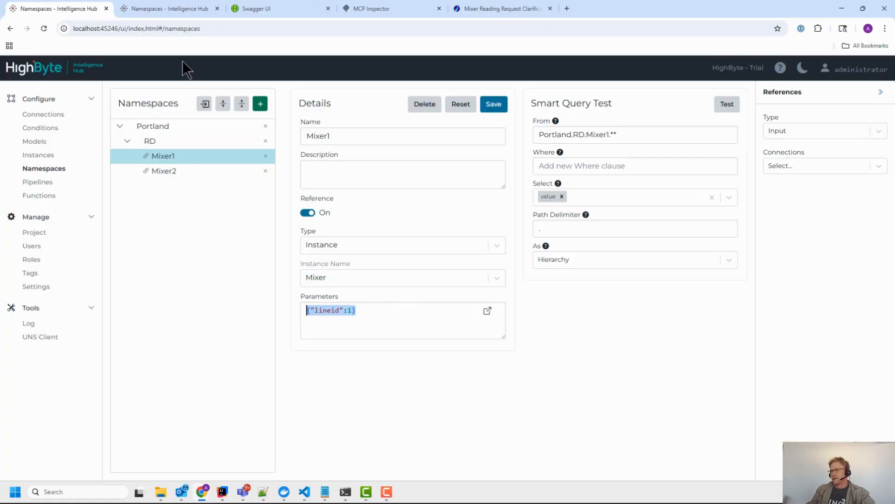
left_click(176, 11)
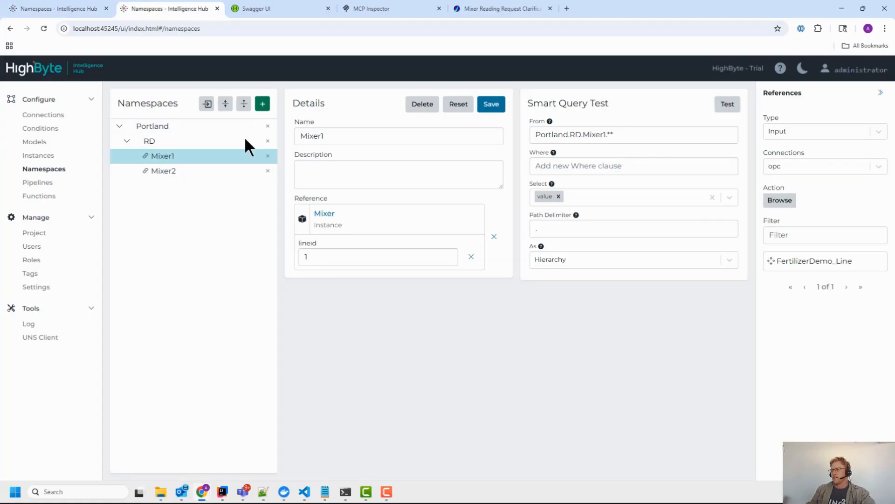
left_click(318, 260)
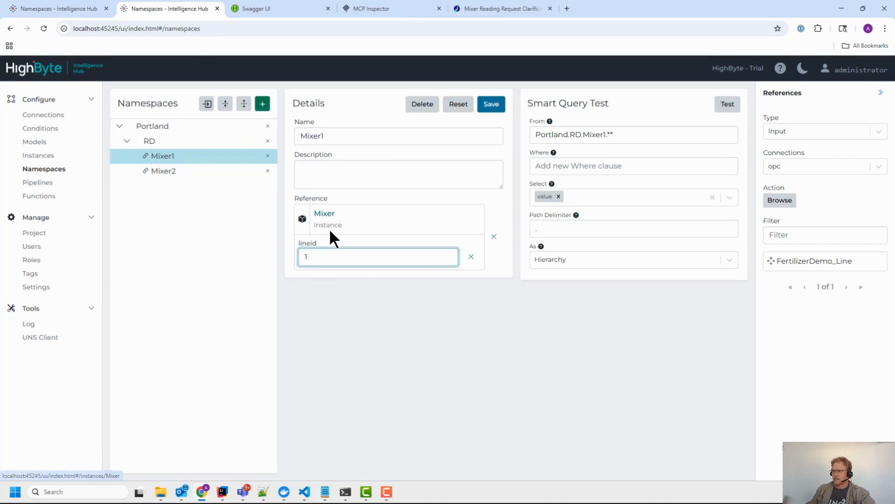
left_click_drag(317, 260, 295, 266)
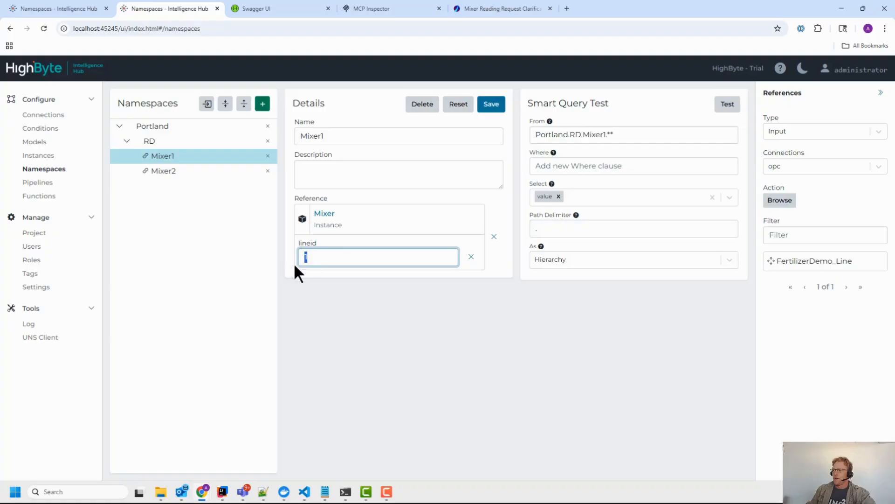
Step: Test the Portland query (Mixer1 'emergency stop', Mixer2 'feeder empty'), then go to Pipelines
left_click(169, 173)
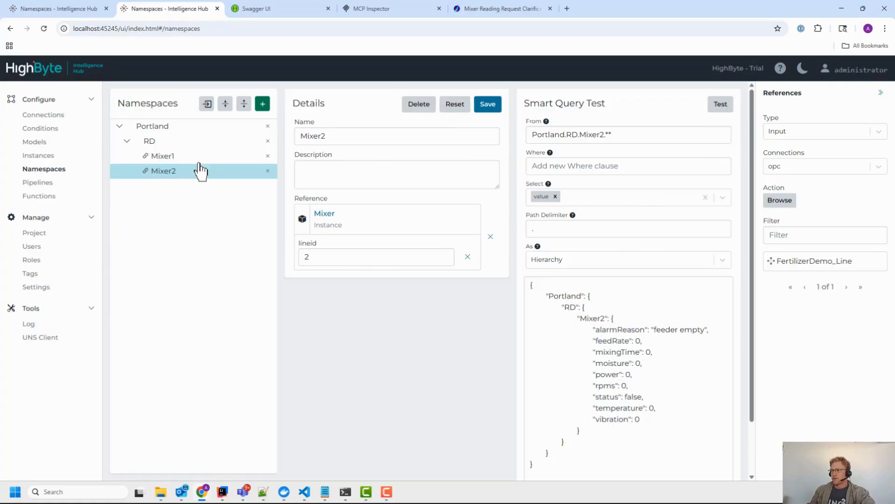
left_click(159, 127)
left_click(722, 105)
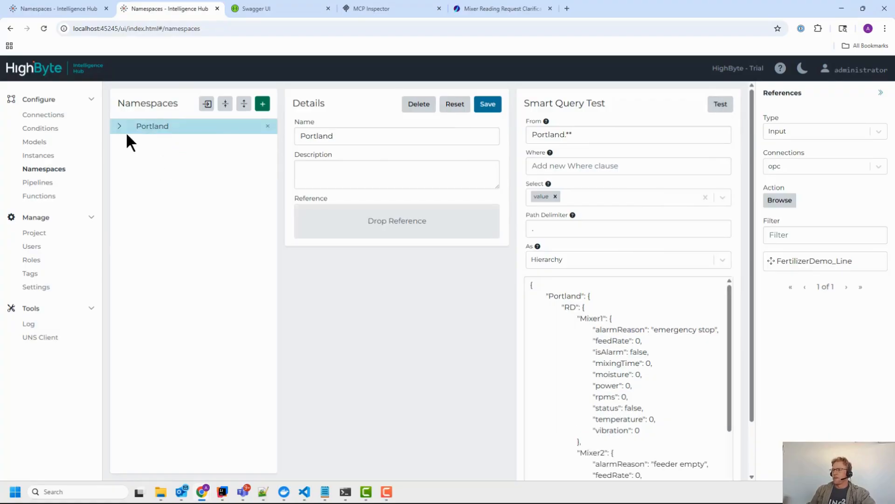
left_click(163, 157)
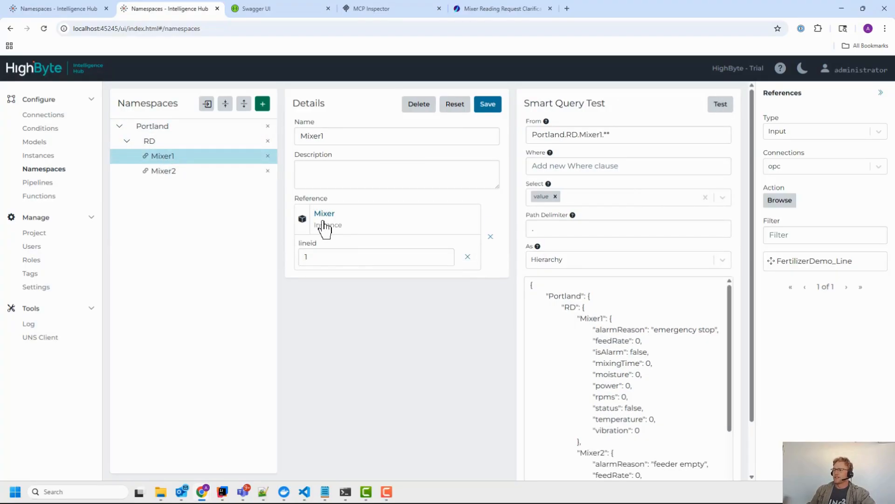
left_click_drag(319, 260, 299, 270)
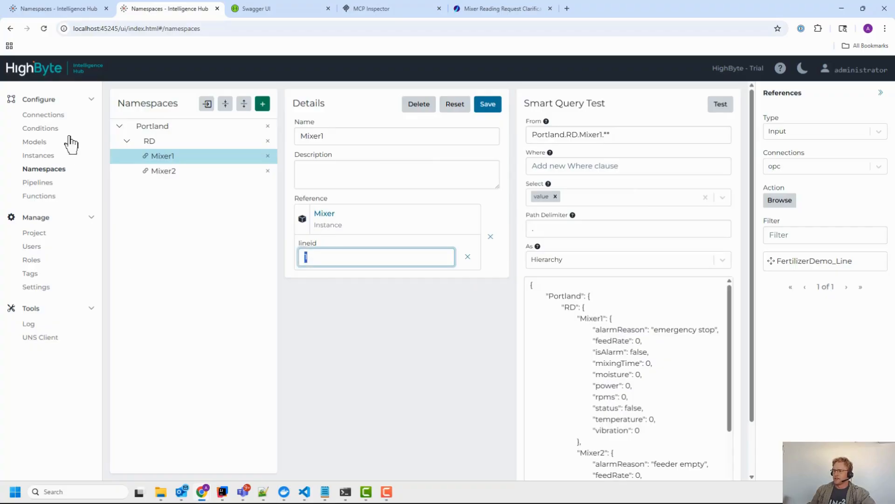
left_click(41, 183)
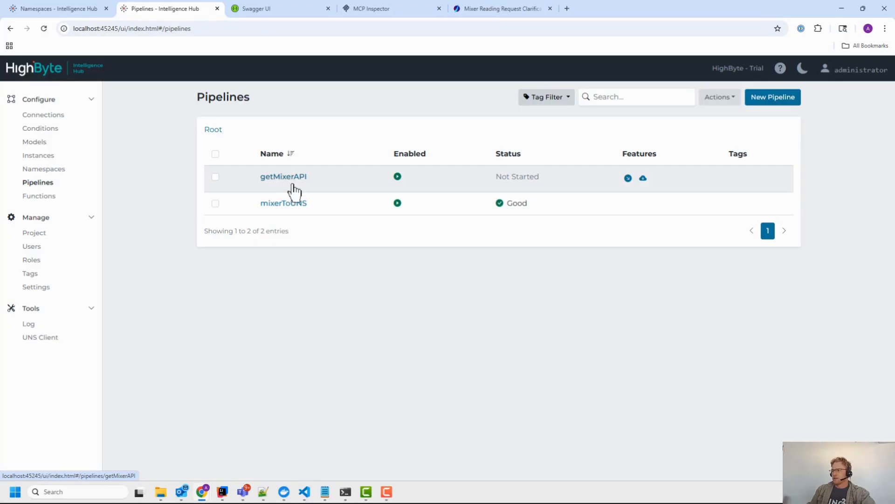
Step: Open the mixerToUNS pipeline and inspect ReadMixer1's Mixer source with lineid 1
left_click(287, 203)
left_click(516, 239)
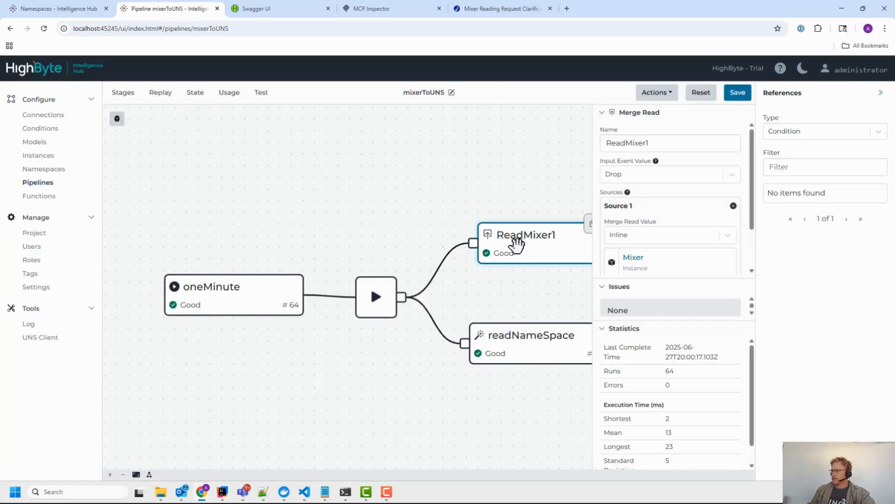
left_click_drag(412, 392, 309, 343)
left_click_drag(752, 173, 757, 207)
left_click_drag(653, 250, 572, 252)
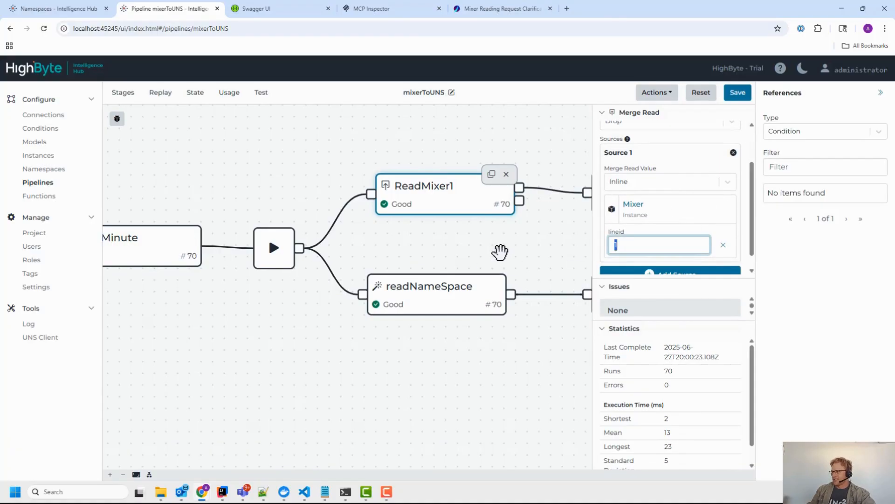
left_click_drag(513, 246, 505, 246)
left_click_drag(433, 232, 355, 294)
Step: Revisit the Mixer1 namespace, return to mixerToUNS, and rearrange the ReadMixer1 stage
left_click(56, 8)
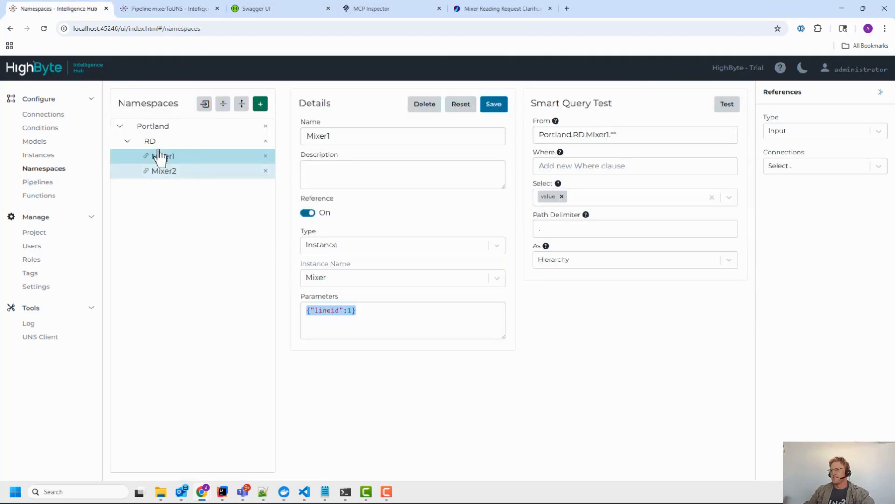
left_click(40, 182)
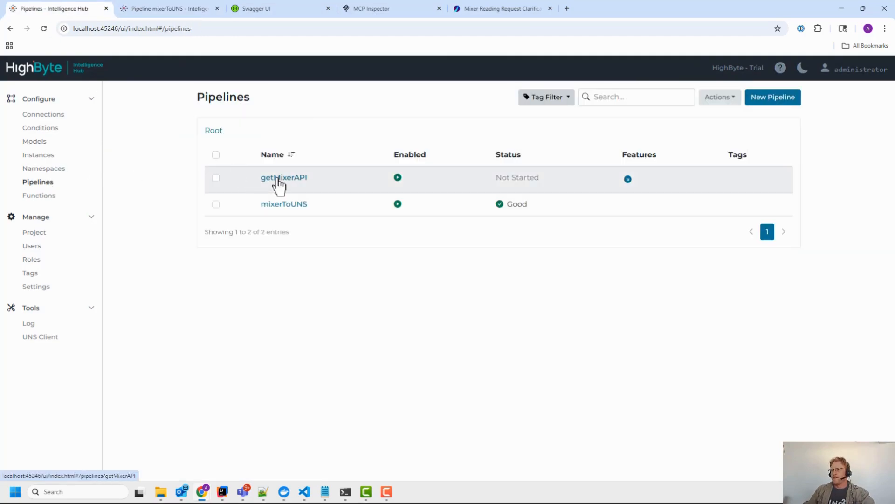
left_click(178, 10)
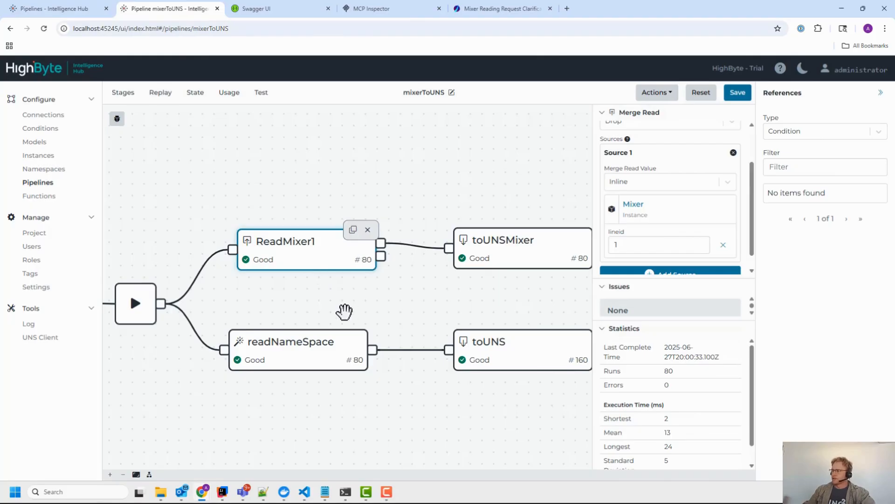
left_click_drag(344, 312, 362, 309)
left_click_drag(310, 254, 310, 243)
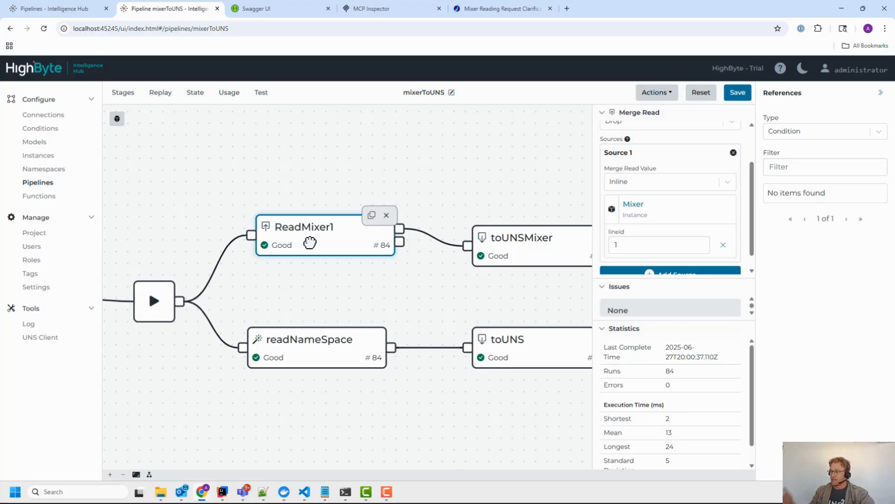
left_click_drag(752, 200, 723, 167)
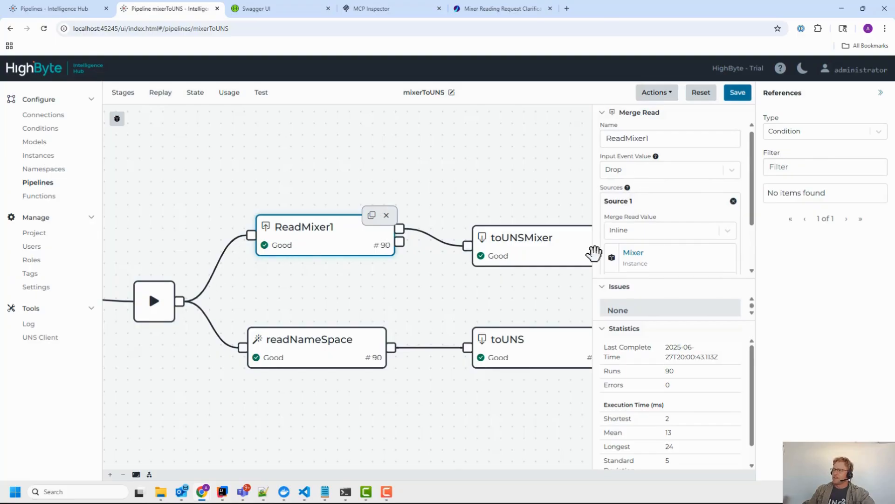
Step: Keep ReadMixer1's Input Event Value set to Drop
left_click(627, 174)
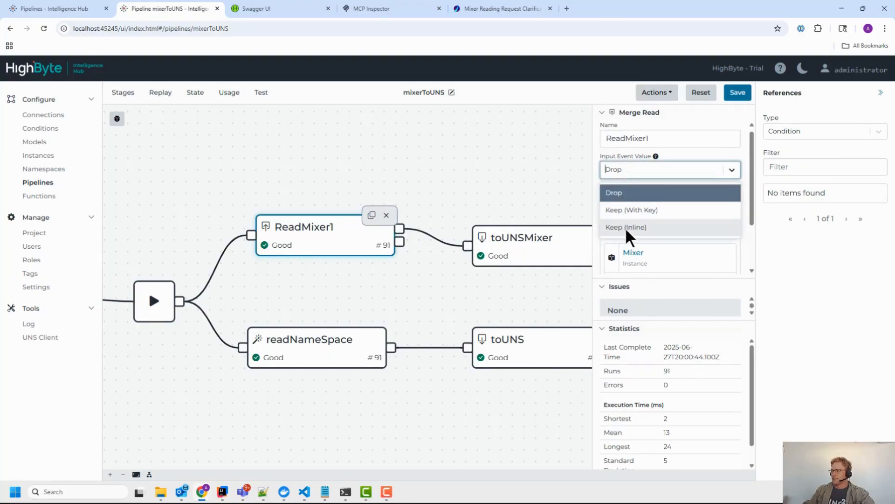
left_click(626, 197)
scroll(649, 203, "down", 2)
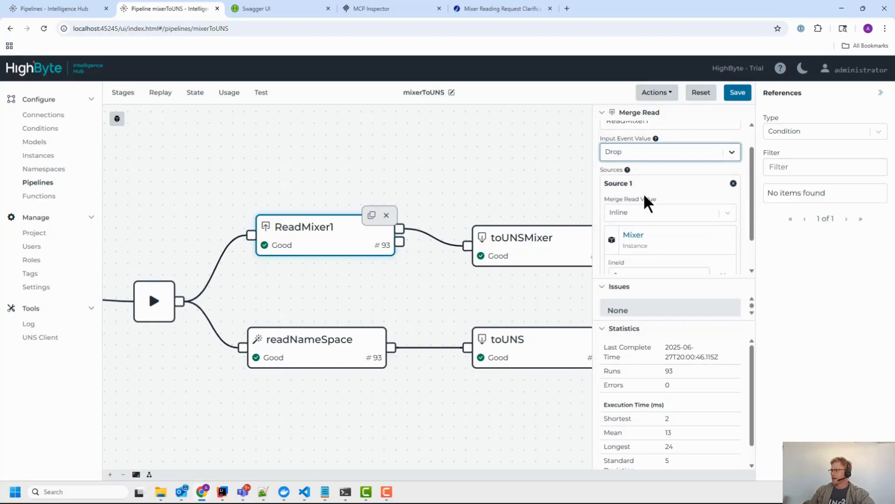
scroll(657, 219, "up", 2)
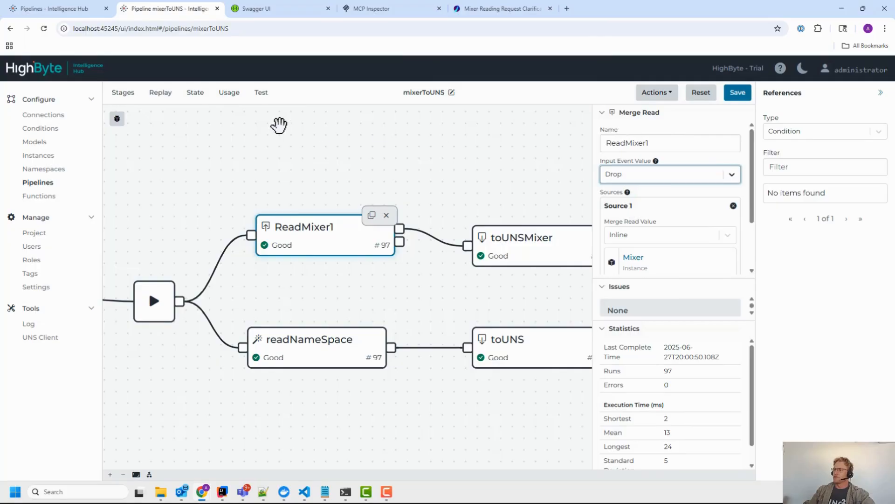
left_click(123, 92)
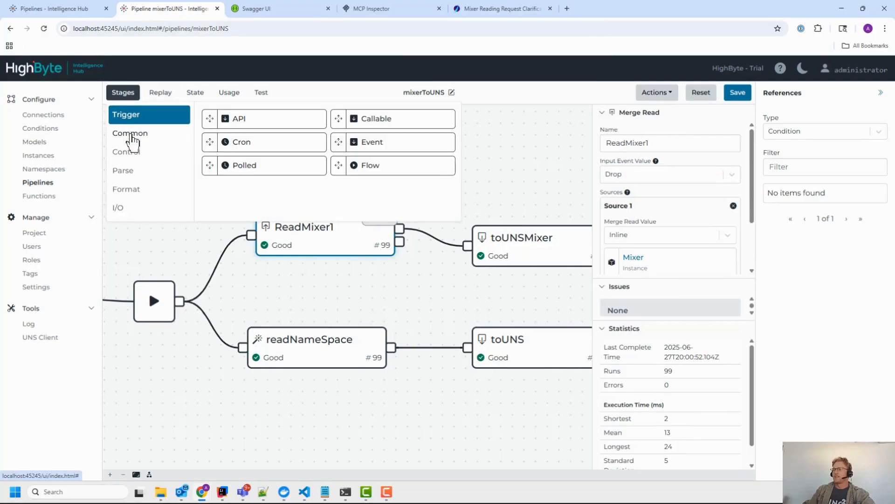
left_click(132, 136)
left_click(132, 208)
left_click_drag(243, 119, 289, 260)
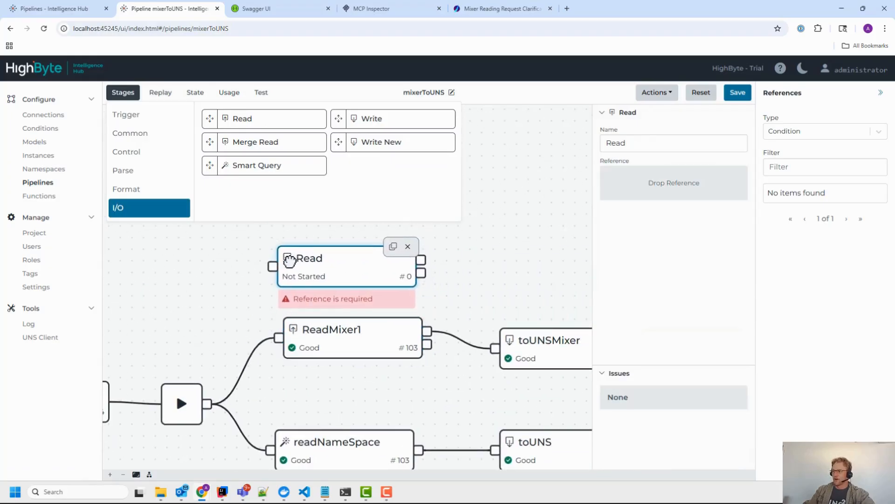
left_click_drag(207, 403, 275, 262)
left_click(329, 261)
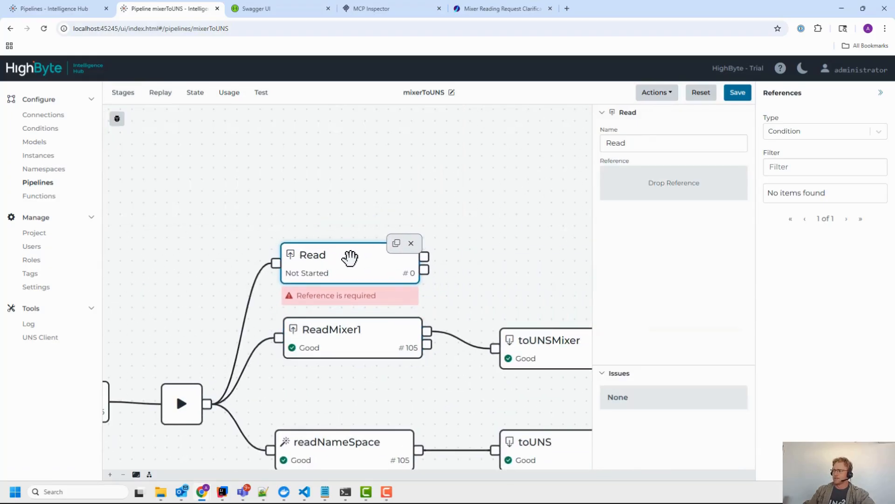
left_click(801, 132)
left_click(798, 190)
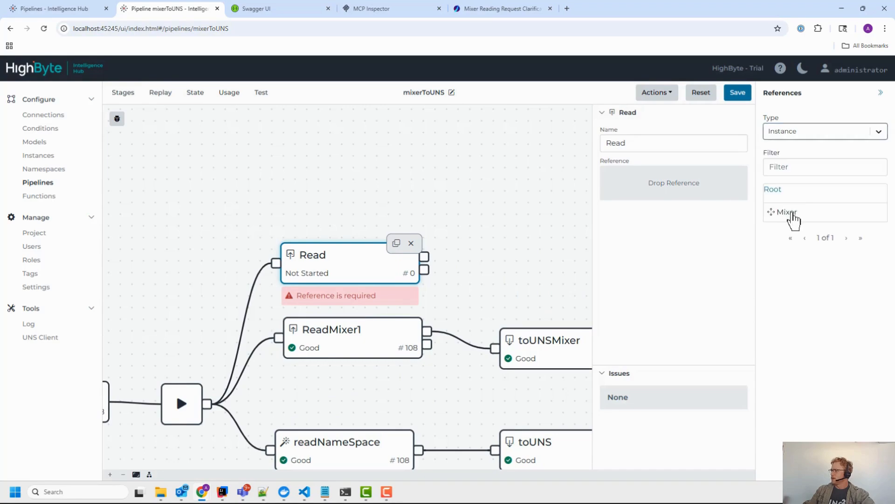
left_click_drag(793, 213, 664, 200)
left_click(733, 219)
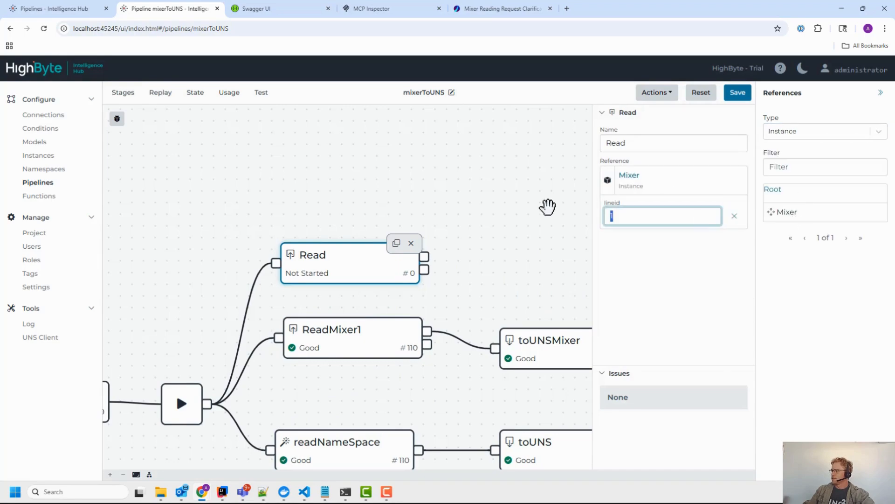
type("2")
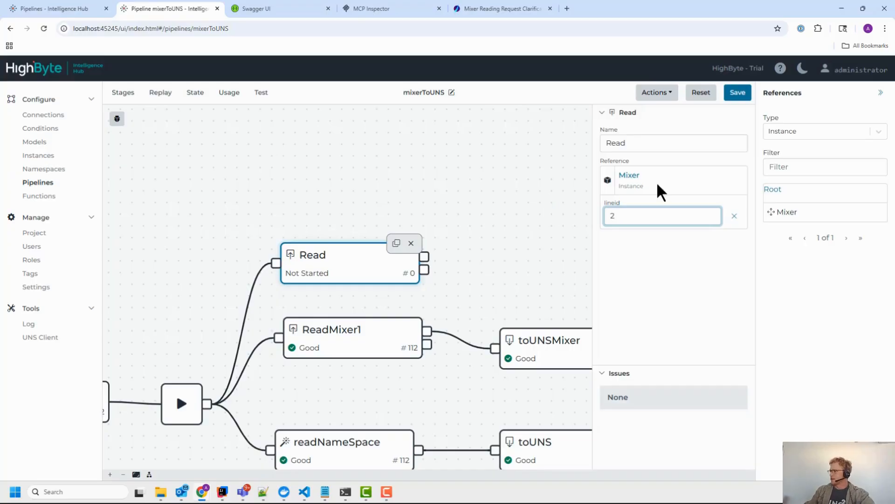
left_click_drag(425, 256, 494, 346)
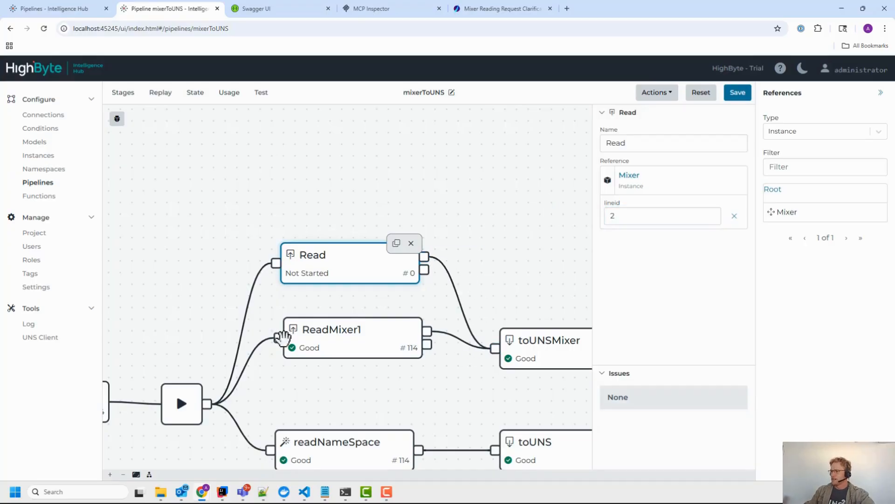
left_click(629, 220)
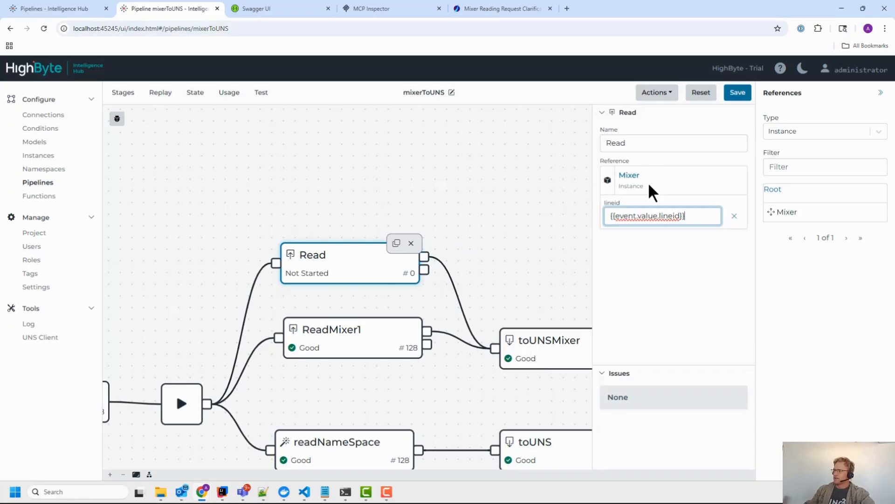
left_click(734, 217)
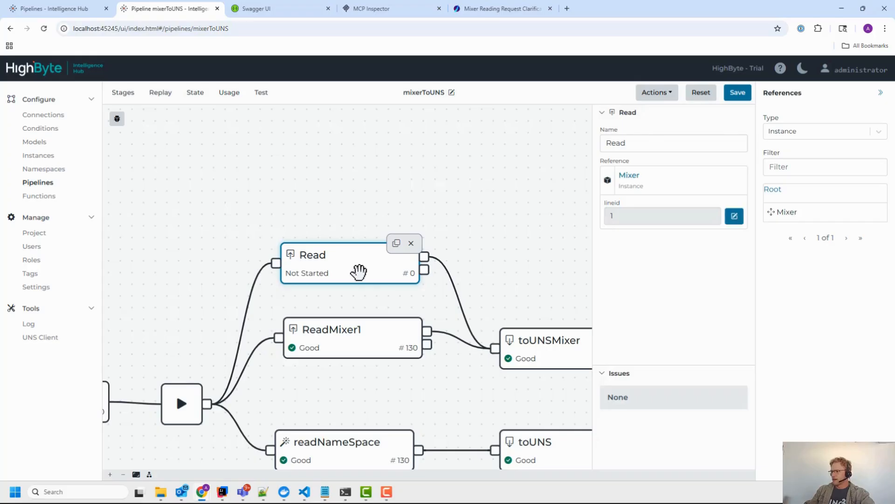
key("Delete")
left_click_drag(226, 307, 288, 247)
scroll(288, 247, "down", 2)
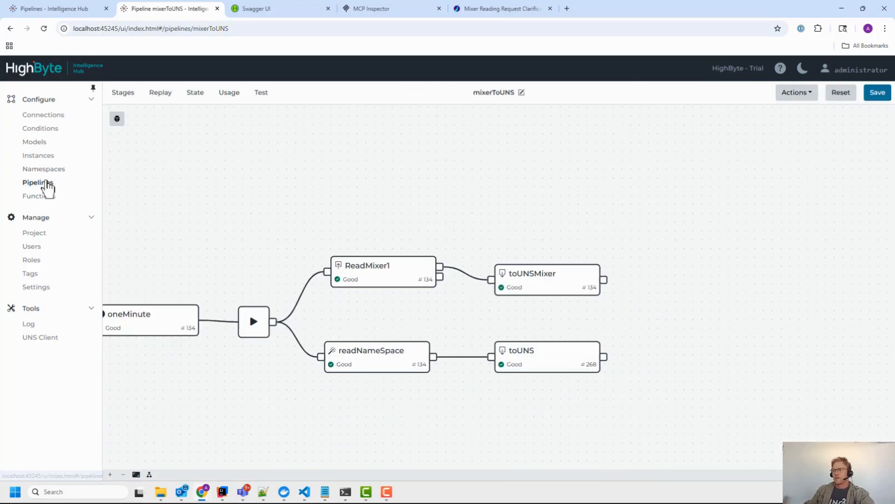
Step: Open the getMixerAPI pipeline in both hubs and view its properties
left_click(48, 185)
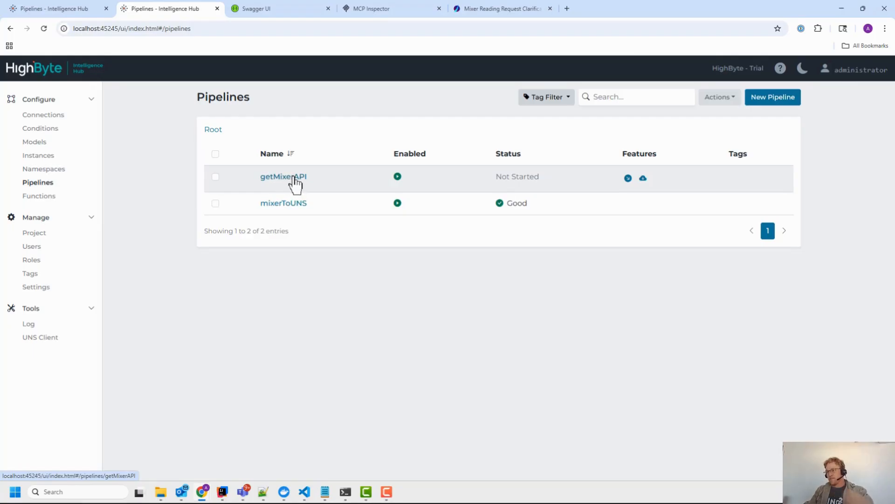
left_click(294, 177)
left_click(52, 7)
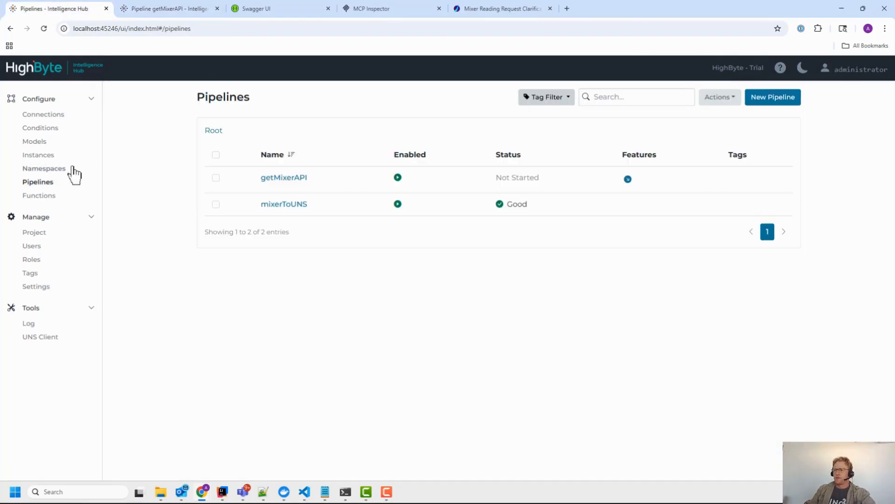
left_click(291, 179)
left_click(487, 93)
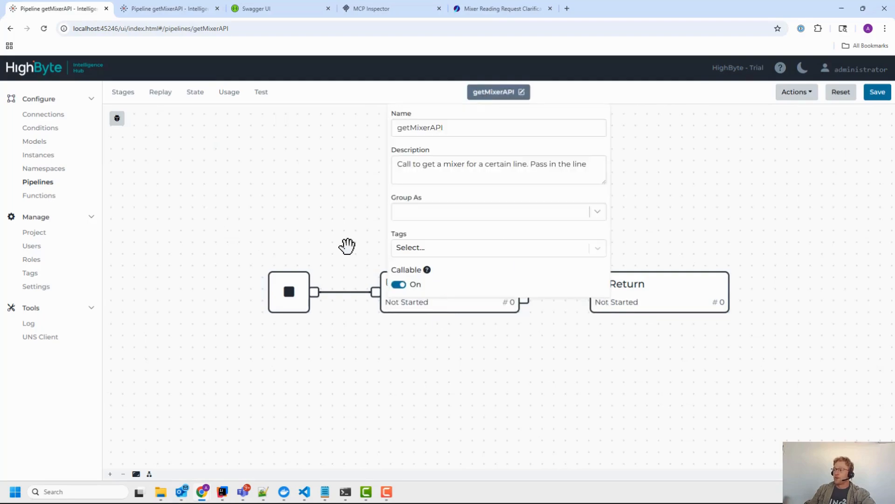
left_click(182, 10)
Step: Reposition the ApiTrigger and CallableTrigger stages on the getMixerAPI canvas
left_click_drag(353, 224, 374, 203)
left_click_drag(231, 238, 229, 188)
left_click(481, 93)
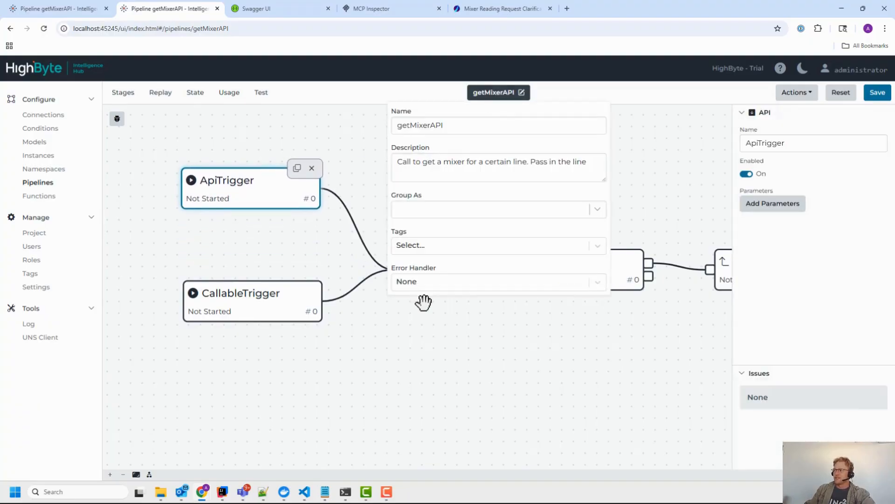
left_click(357, 178)
mouse_move(238, 197)
left_mouse_down()
mouse_move(234, 220)
mouse_move(235, 208)
left_mouse_up()
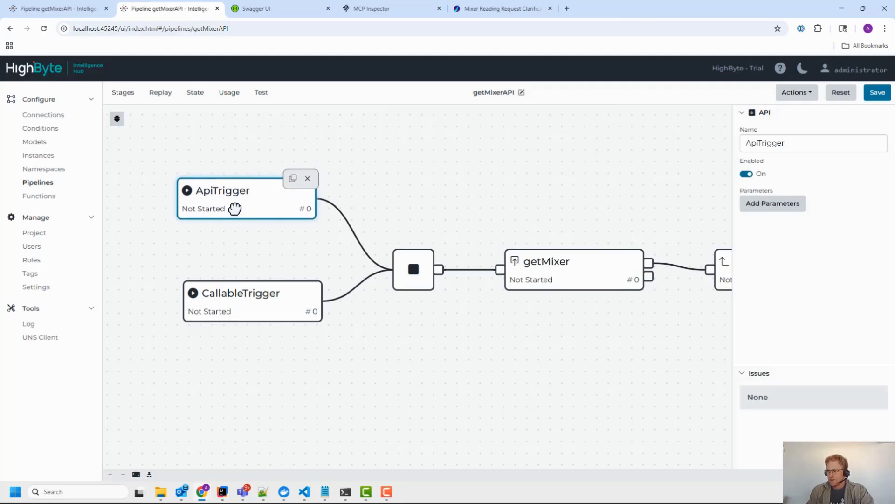
left_click_drag(244, 205, 261, 196)
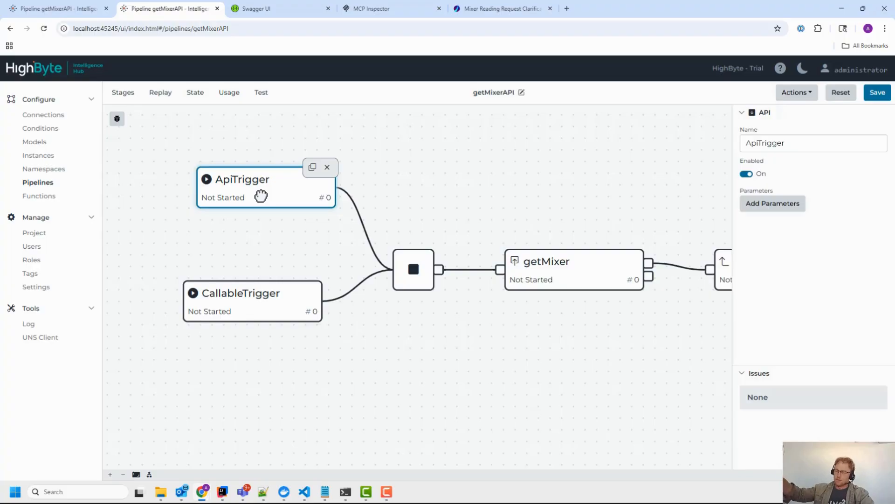
mouse_move(247, 298)
left_mouse_down()
mouse_move(264, 306)
mouse_move(256, 310)
left_mouse_up()
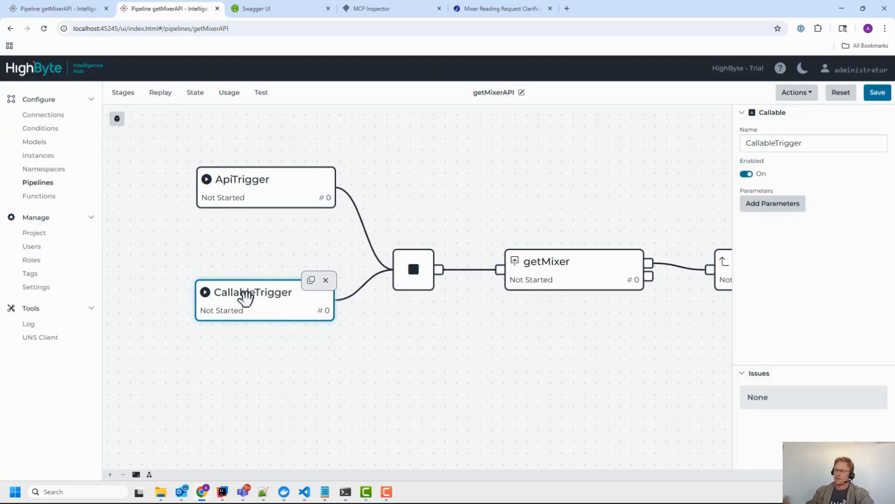
Step: Remove the CallableTrigger stage, line ApiTrigger up with the flow, and save getMixerAPI
left_click(326, 282)
left_click_drag(273, 196, 268, 261)
left_click(877, 93)
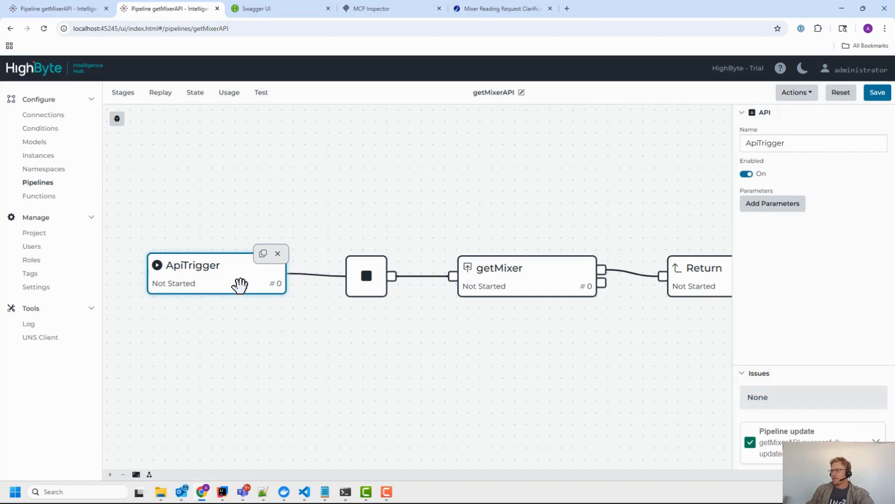
left_click_drag(236, 281, 226, 279)
Step: Add an Int32 input parameter named lineid to the ApiTrigger stage
left_click(772, 205)
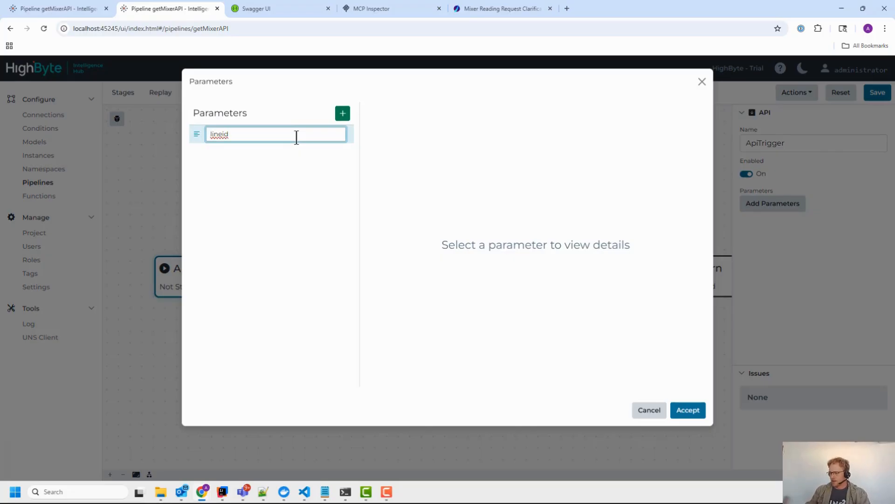
key("Return")
left_click(398, 216)
left_click(404, 177)
type("int")
key("Down")
key("Down")
key("Return")
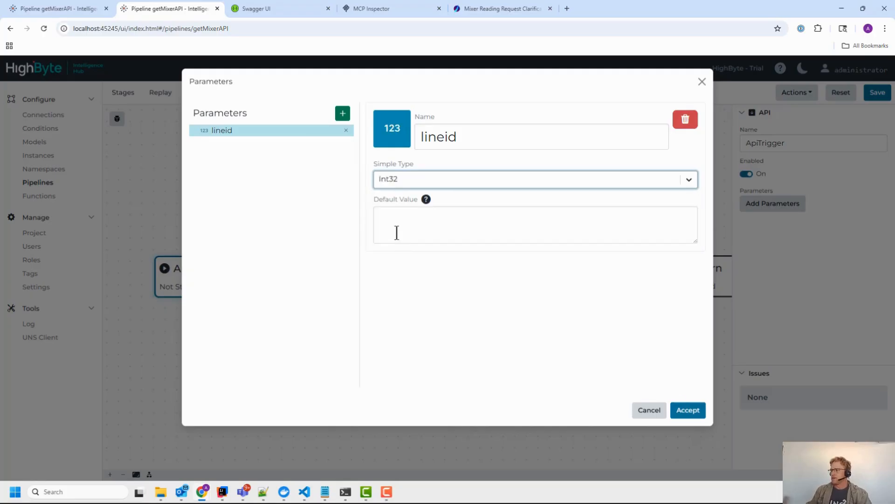
left_click(690, 411)
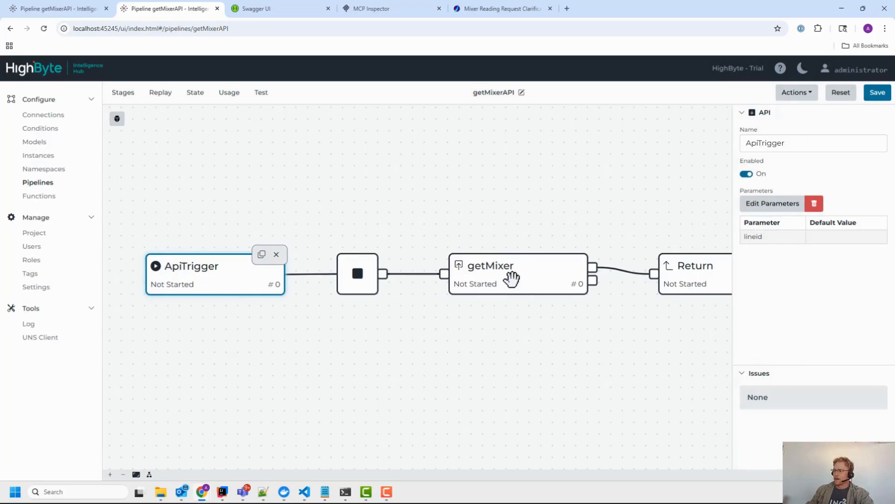
Step: Check that the getMixer stage reads its lineid from the trigger parameter
left_click(495, 259)
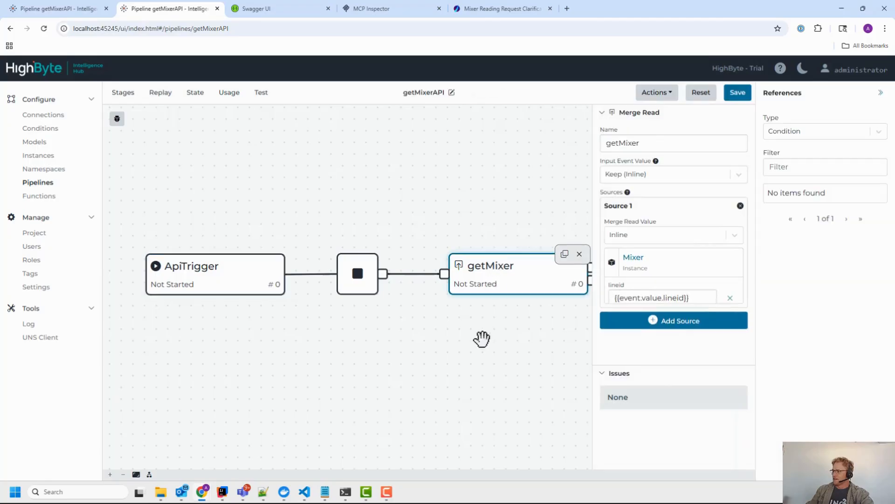
triple_click(625, 299)
left_click(398, 370)
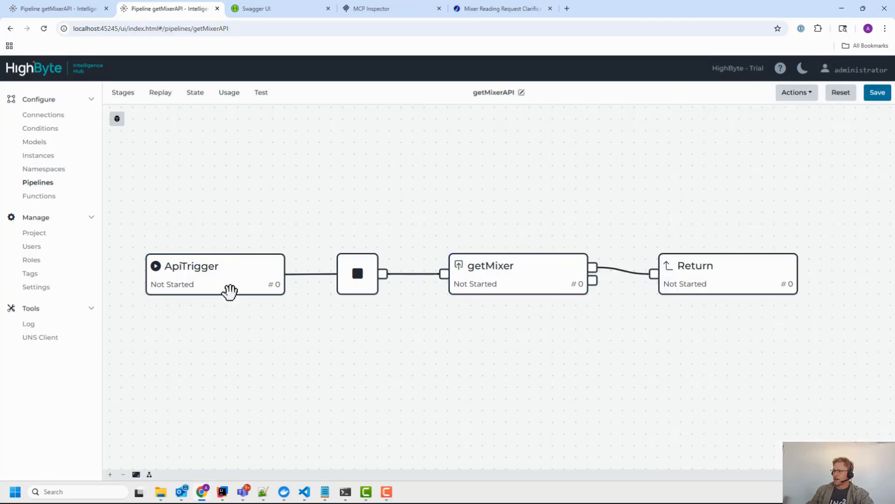
Step: Clear the old response and execute GET /pipelines/params again in Swagger UI
left_click(256, 10)
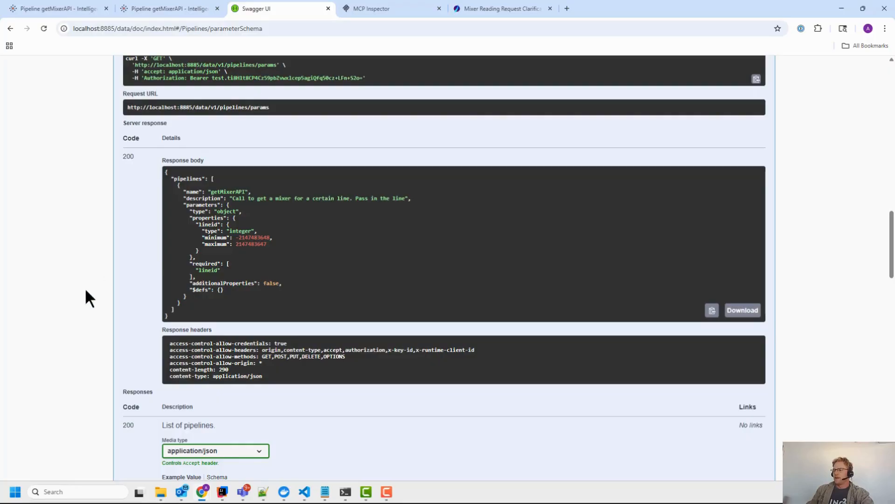
scroll(85, 287, "up", 6)
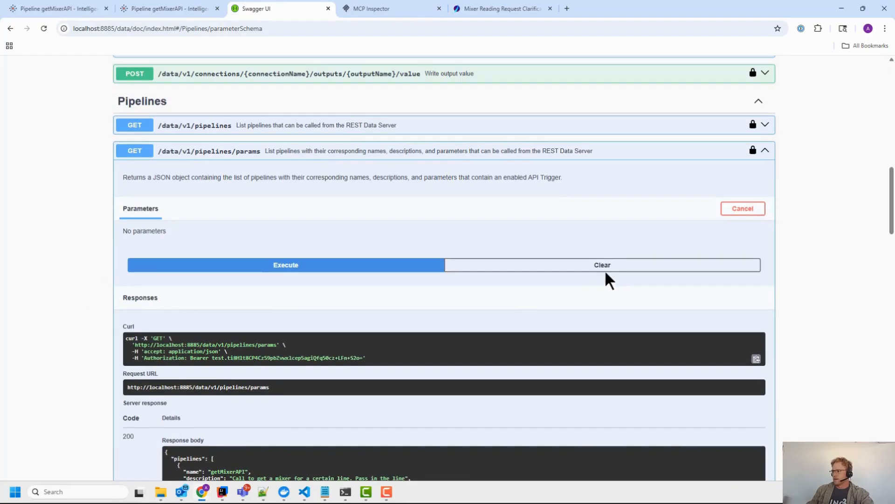
left_click(590, 269)
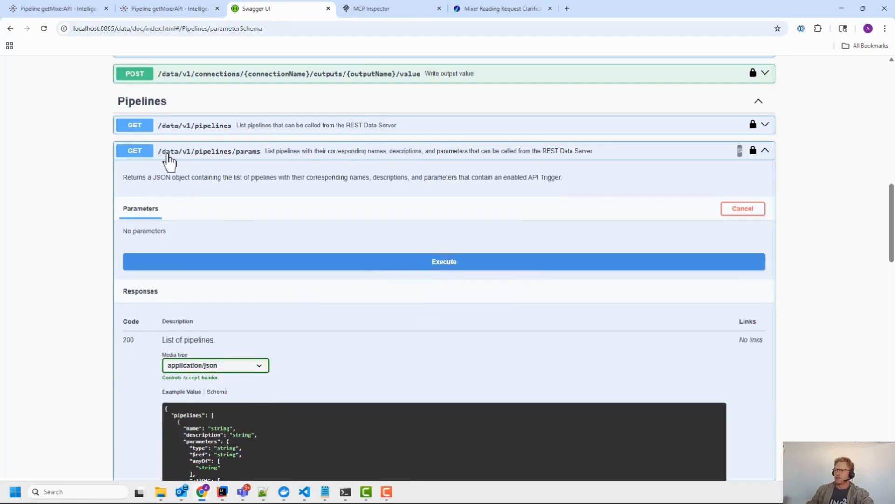
left_click(312, 265)
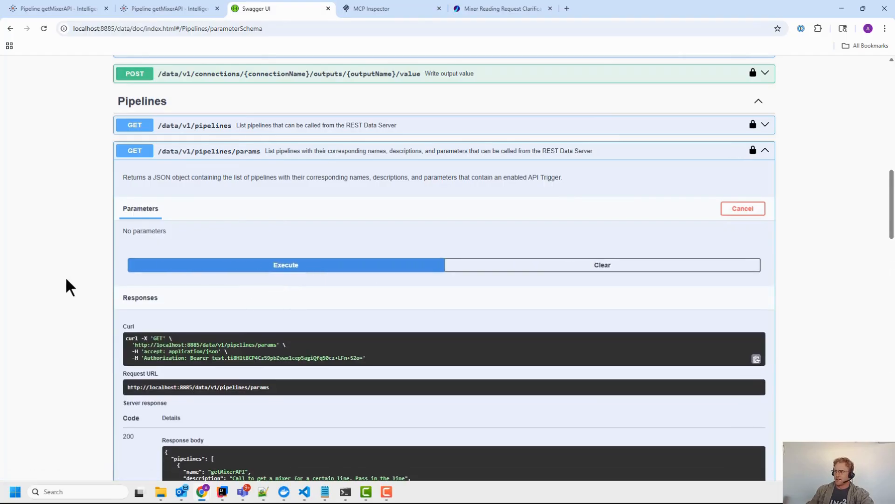
scroll(74, 285, "down", 4)
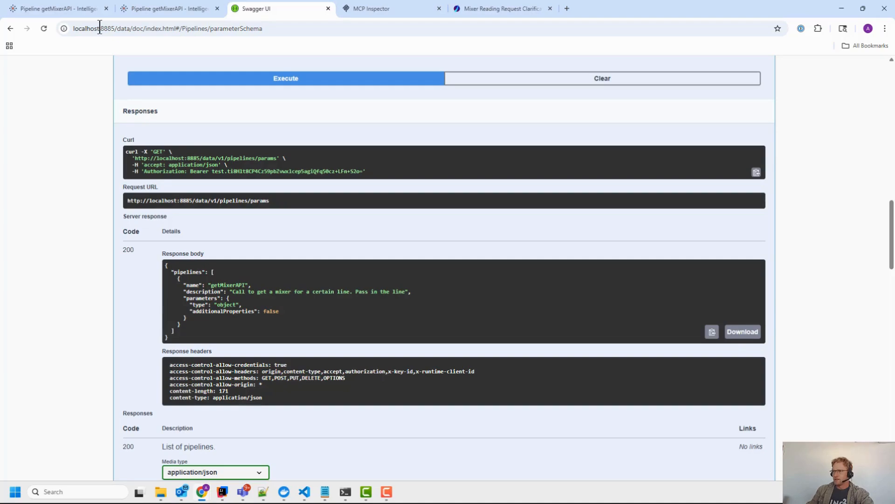
Step: Save the getMixerAPI pipeline, then re-run GET /pipelines/params in Swagger UI
left_click(174, 8)
left_click(875, 93)
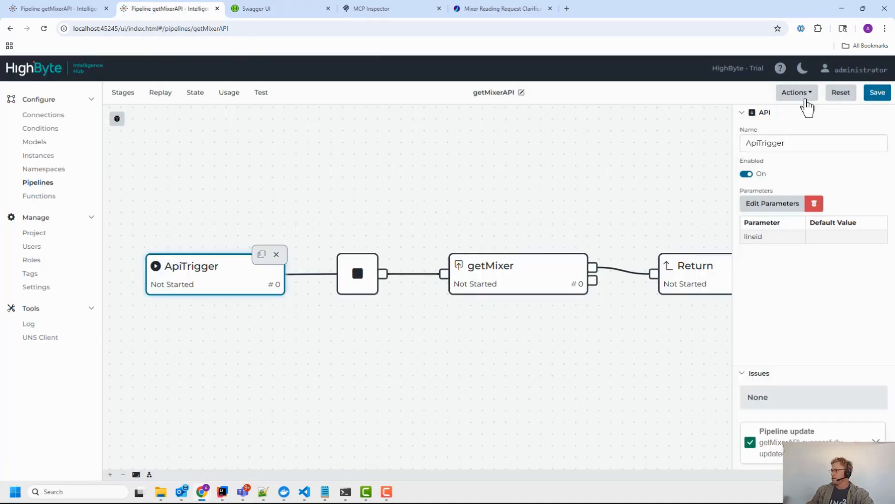
left_click(878, 92)
left_click(299, 9)
scroll(313, 275, "up", 1)
scroll(311, 275, "up", 3)
left_click(305, 217)
scroll(218, 271, "down", 1)
scroll(217, 269, "down", 3)
Step: Review the response's getMixerAPI entry, whose required lineid parameter has type integer
left_click_drag(189, 195, 253, 287)
left_click(252, 287)
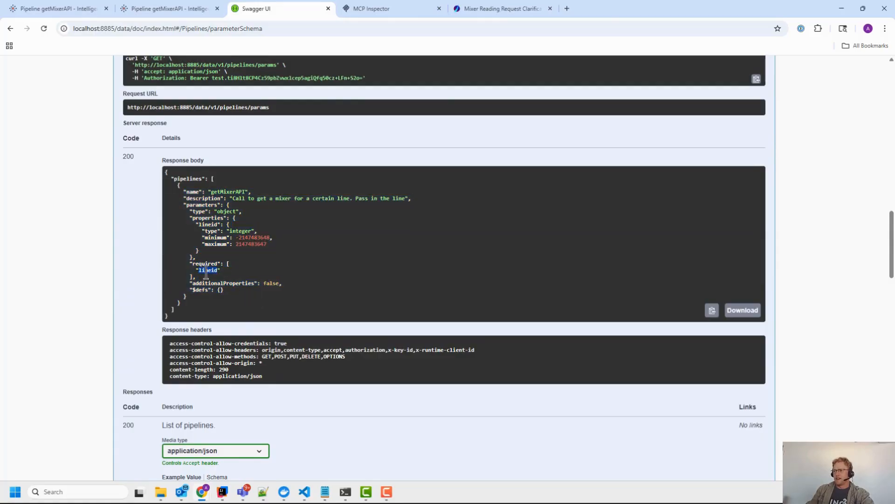
left_click_drag(190, 213, 268, 246)
left_click(280, 251)
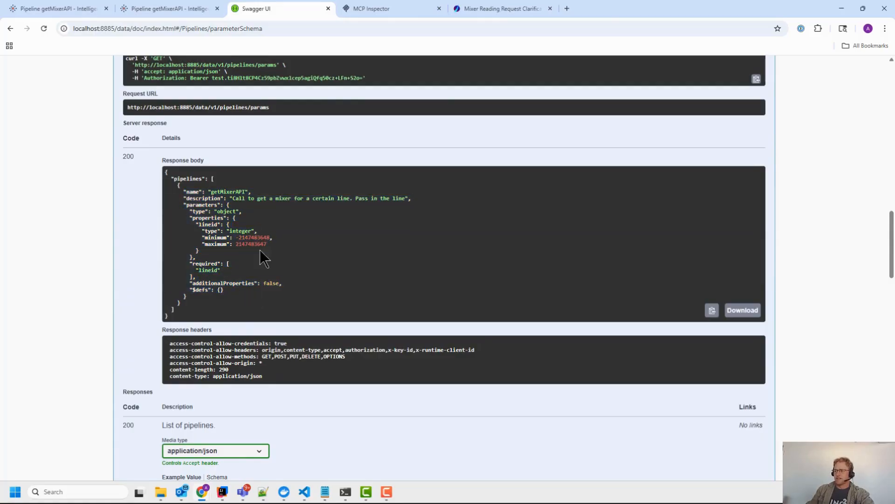
left_click_drag(190, 216, 273, 244)
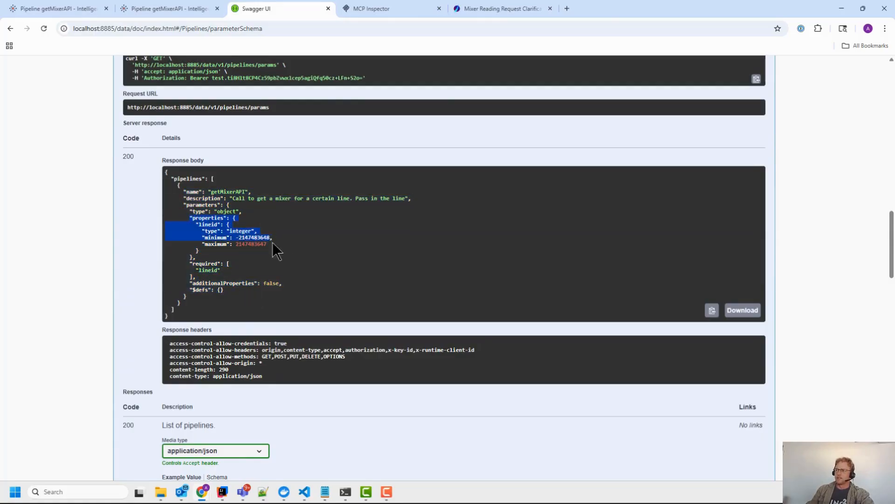
left_click(293, 275)
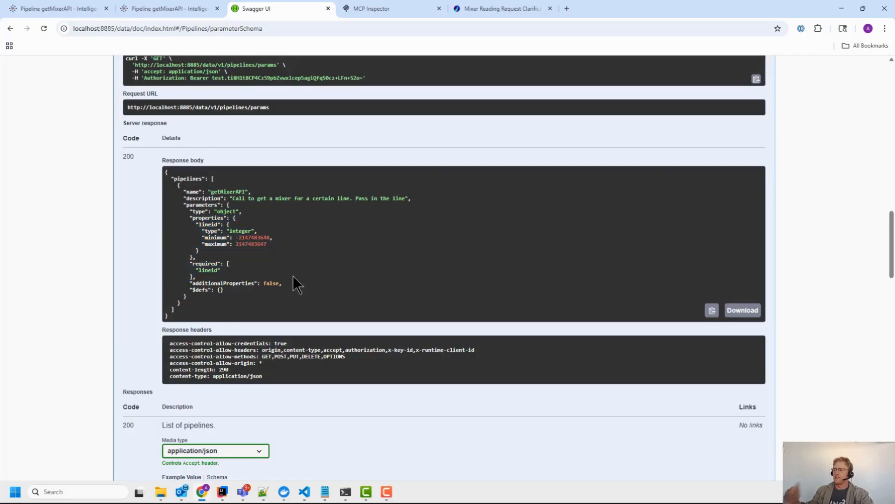
double_click(241, 232)
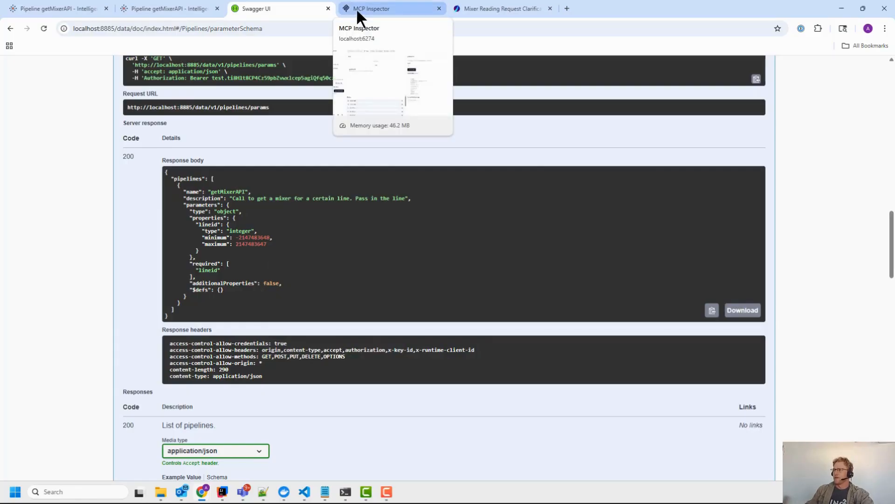
Step: Reconnect MCP Inspector, refresh the tools list, and select the getMixerAPI tool
left_click(384, 8)
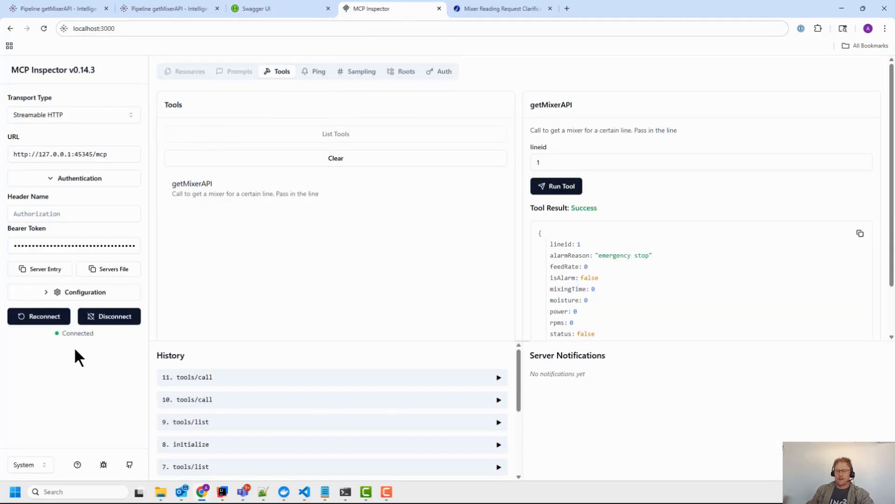
left_click(52, 321)
left_click(280, 159)
left_click(283, 136)
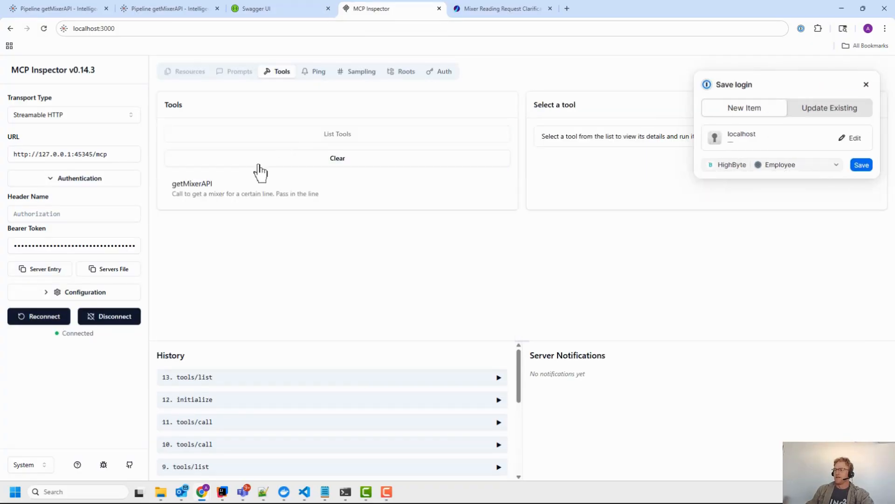
left_click(230, 198)
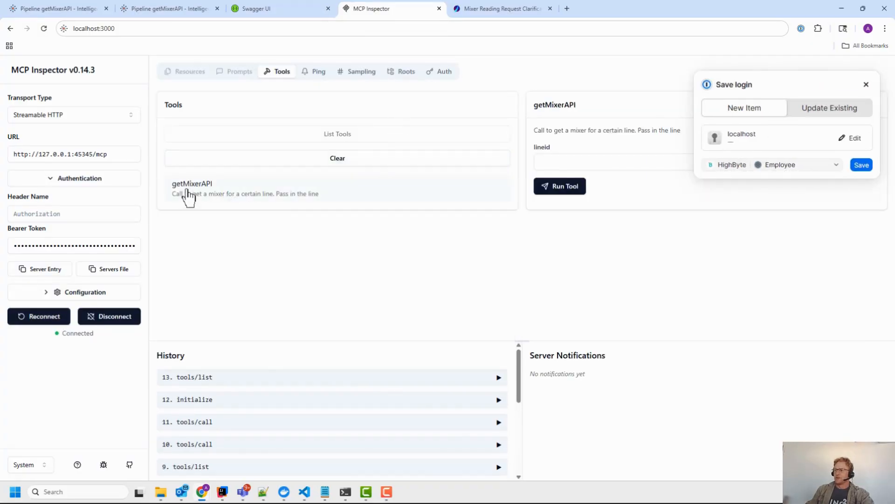
Step: Look over the pipeline and Swagger UI pages, then return to MCP Inspector
left_click(70, 8)
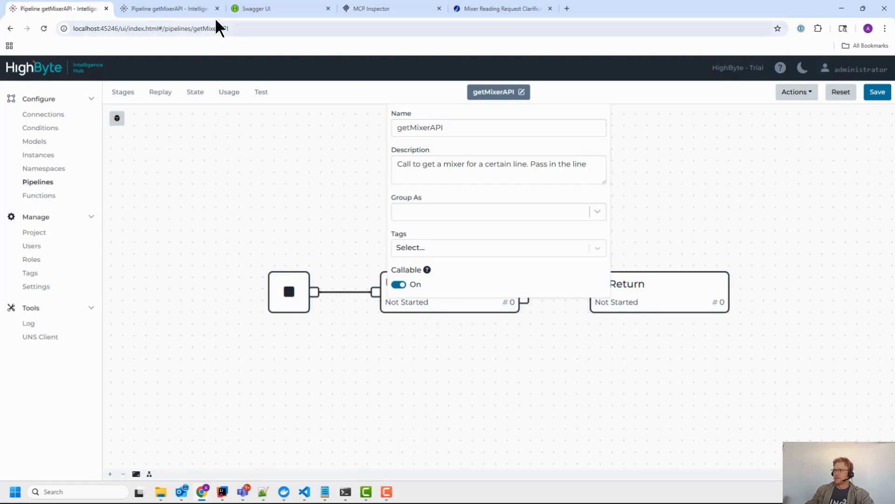
left_click(196, 9)
left_click(90, 10)
left_click(317, 9)
left_click(371, 9)
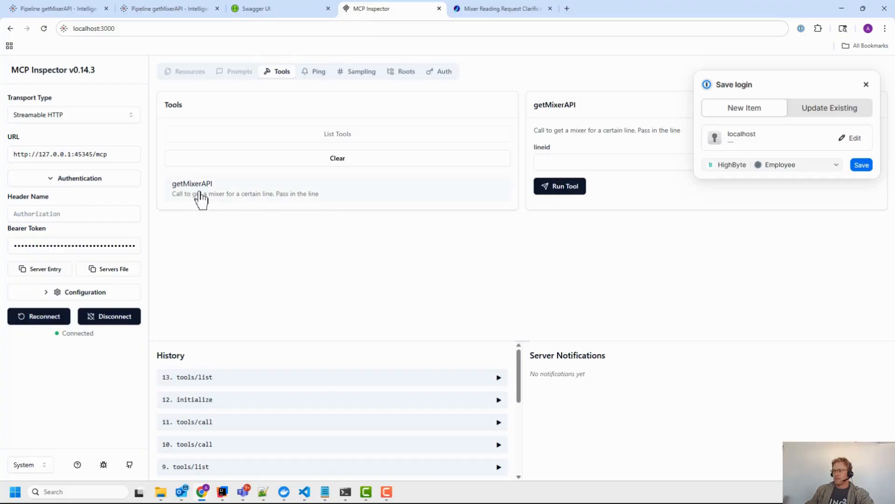
left_click(867, 84)
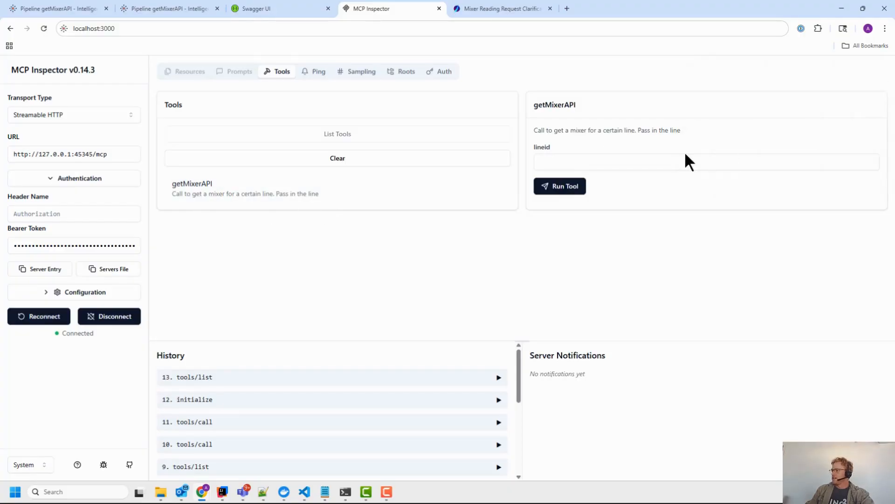
Step: Run the getMixerAPI tool with lineid 1
left_click(549, 162)
type("1")
left_click(572, 191)
left_click(866, 86)
Step: Run getMixerAPI again with lineid 2, returning the line 2 mixer with feeder empty alarm
scroll(658, 237, "down", 2)
scroll(646, 232, "up", 2)
left_click_drag(549, 163, 457, 165)
type("2")
left_click(547, 187)
left_click(866, 85)
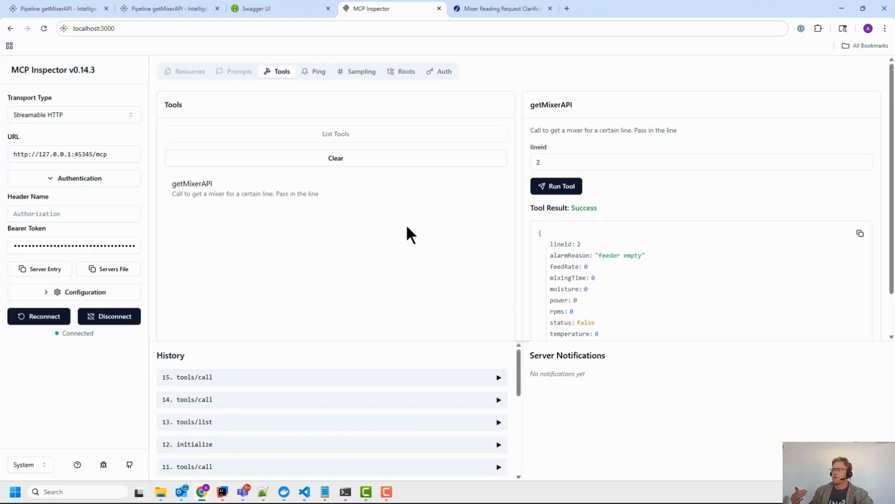
left_click(66, 8)
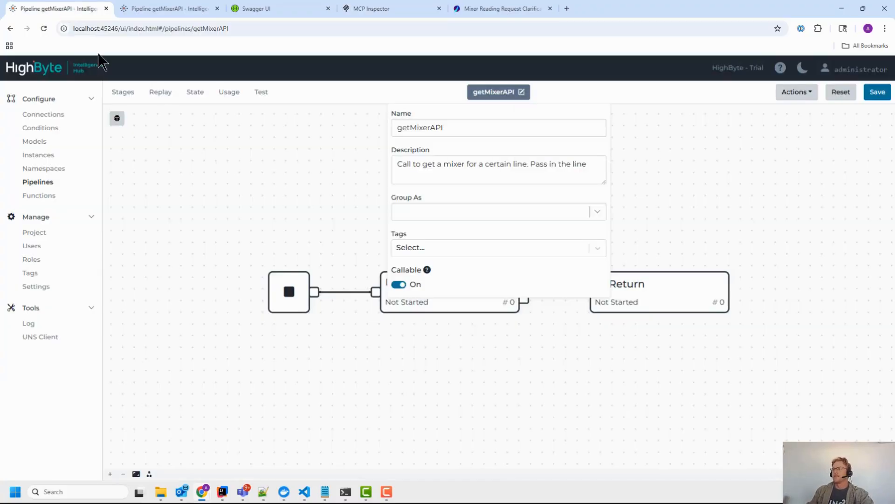
Step: Close the duplicate getMixerAPI pipeline tab, keeping the second one open
left_click(248, 214)
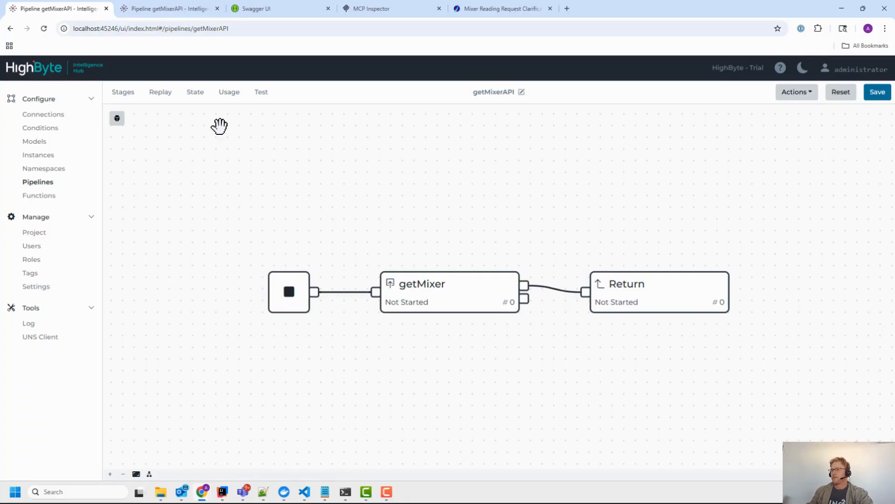
left_click(168, 8)
middle_click(83, 14)
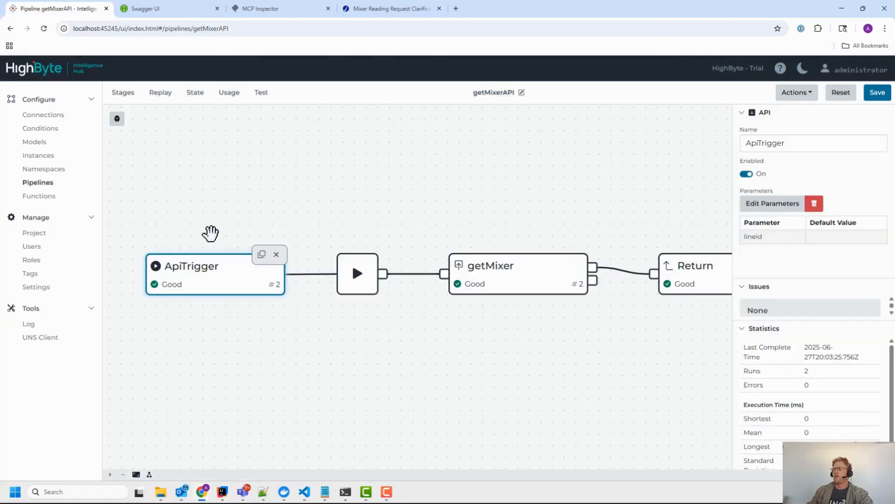
left_click_drag(211, 236, 218, 228)
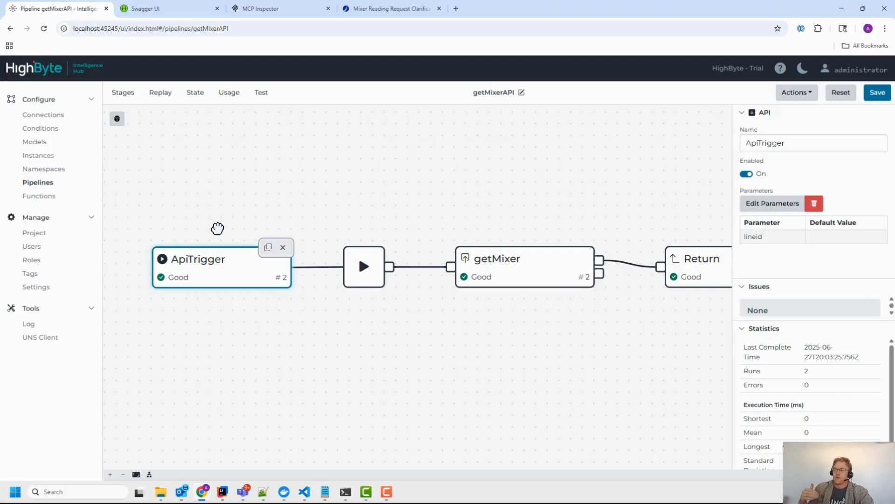
Step: Inspect ApiTrigger's lineid parameter; all stages show Good after 2 runs
left_click(226, 322)
left_click(230, 274)
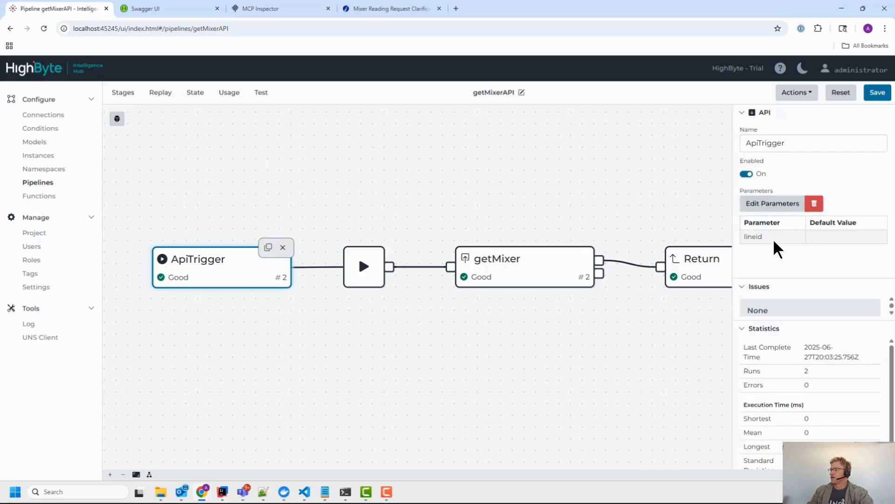
double_click(749, 236)
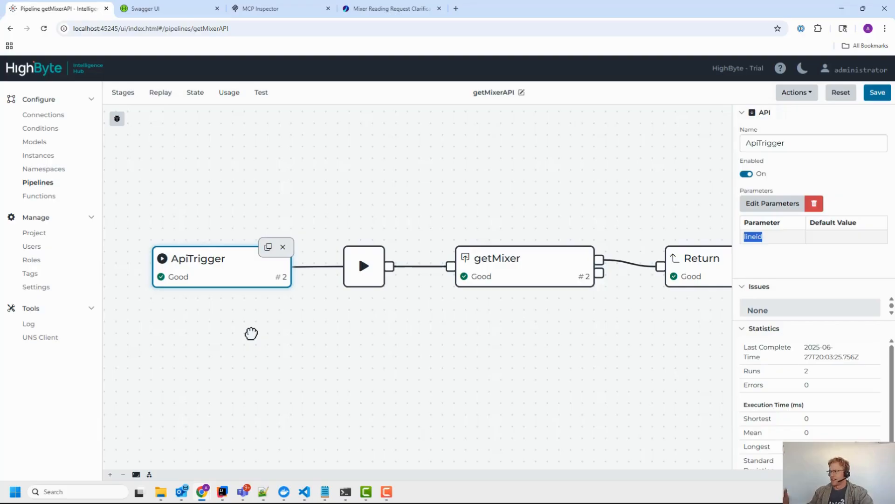
left_click(253, 333)
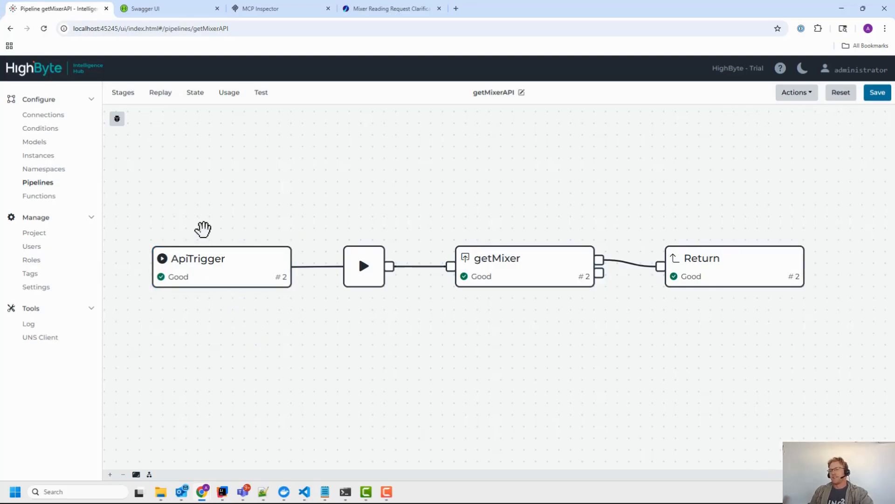